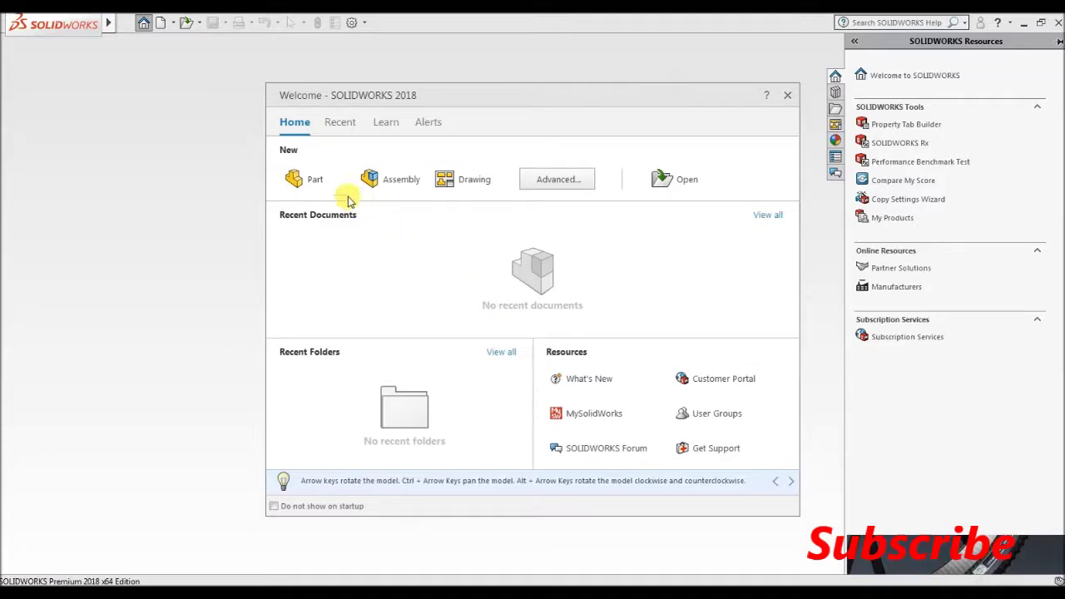
Step: Create a blank part document, Part1, from the Welcome dialog's Part option
left_click(296, 180)
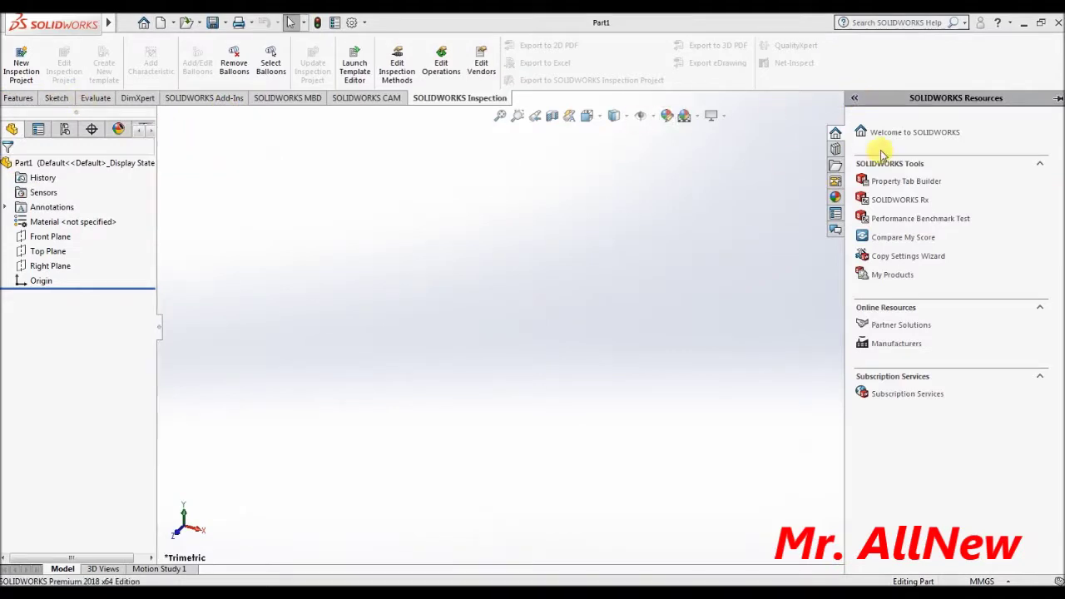
Step: Pin, unpin and narrow the SOLIDWORKS Resources pane until it collapses, widening the workspace
left_click(854, 98)
left_click(626, 98)
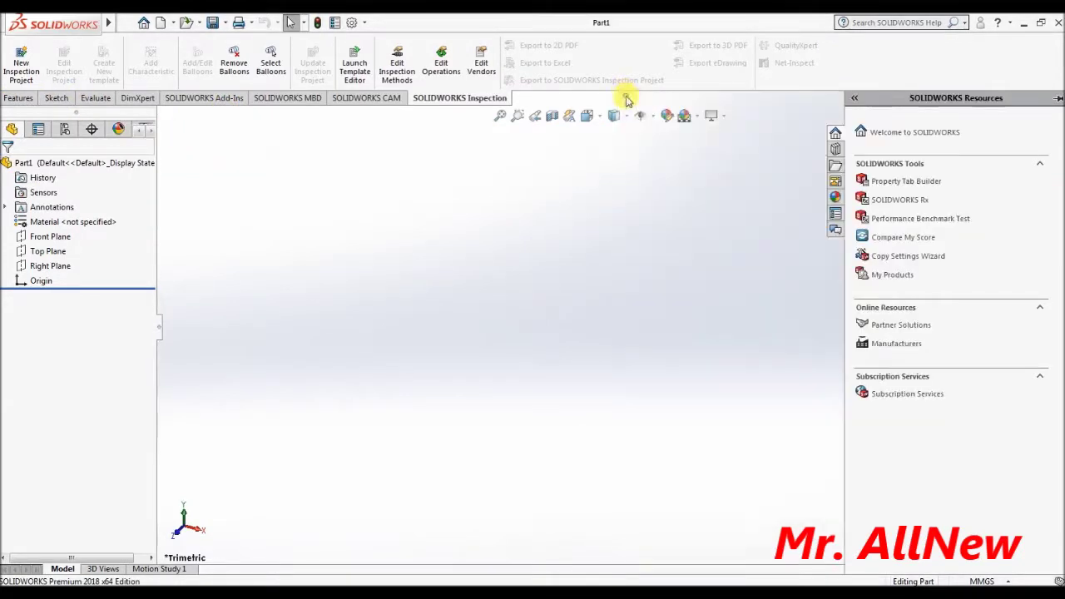
left_click(1059, 98)
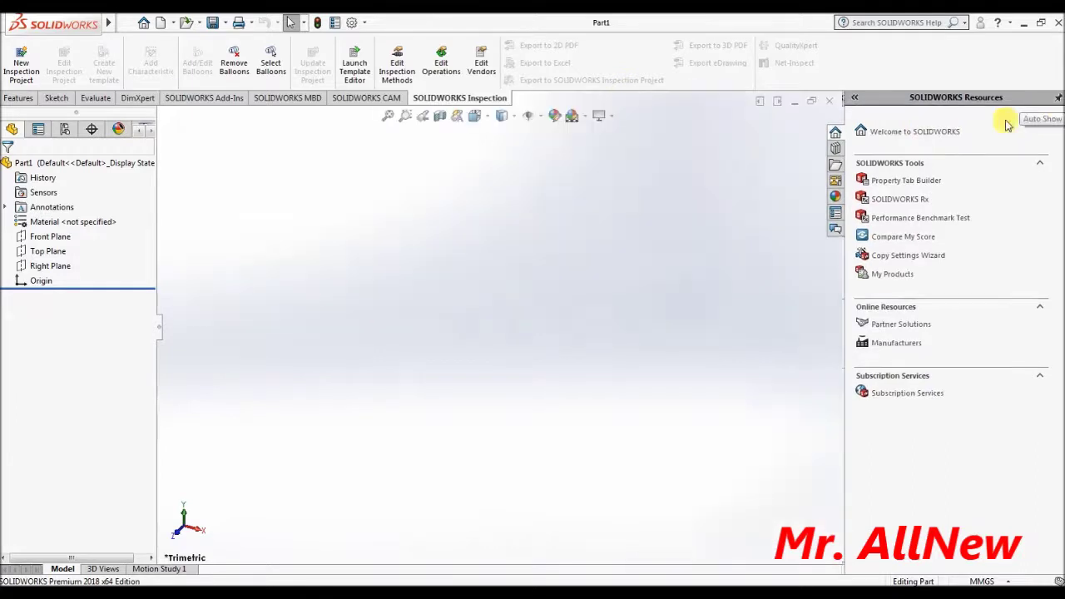
left_click(1057, 101)
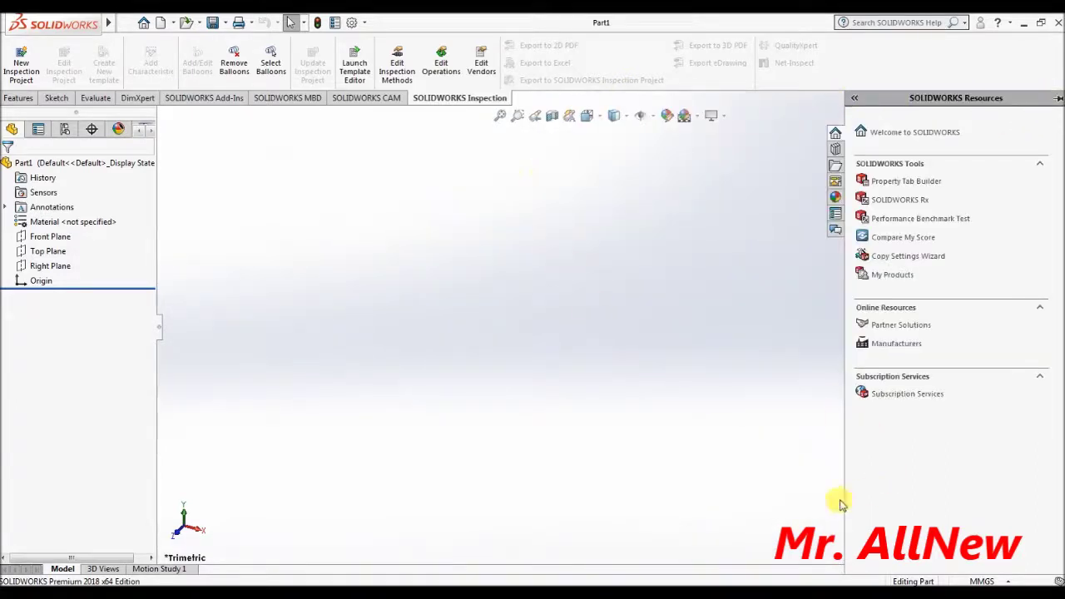
left_click_drag(844, 484, 1032, 471)
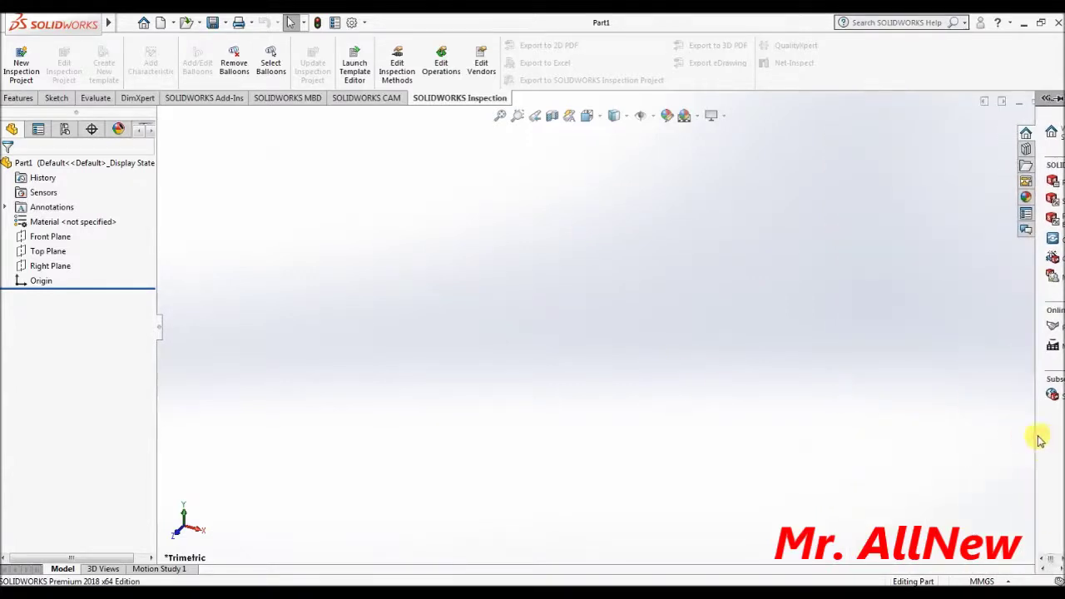
left_click_drag(1035, 430, 1053, 430)
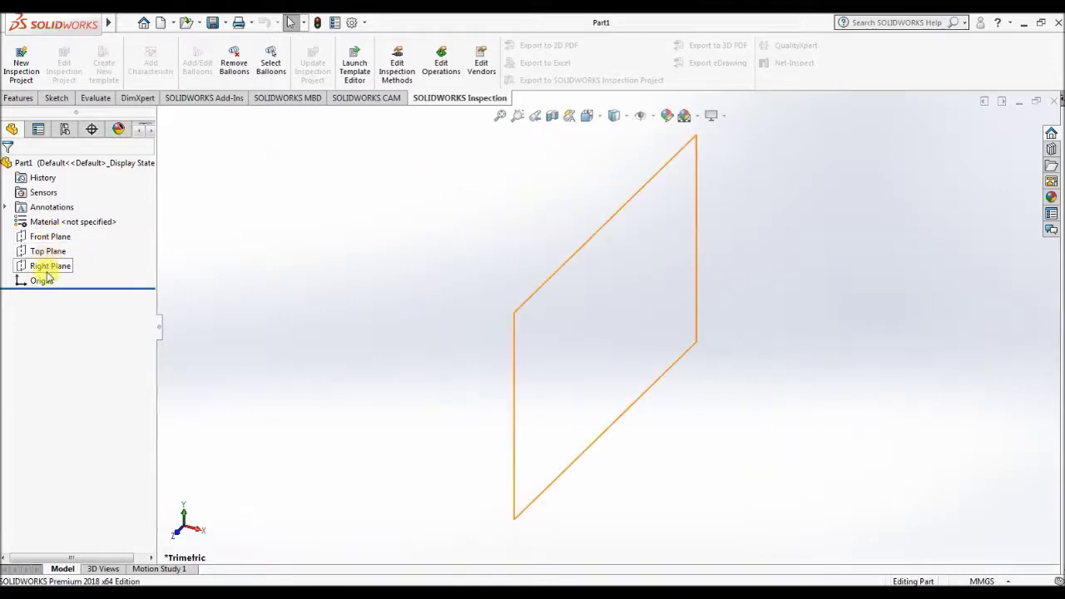
left_click(56, 98)
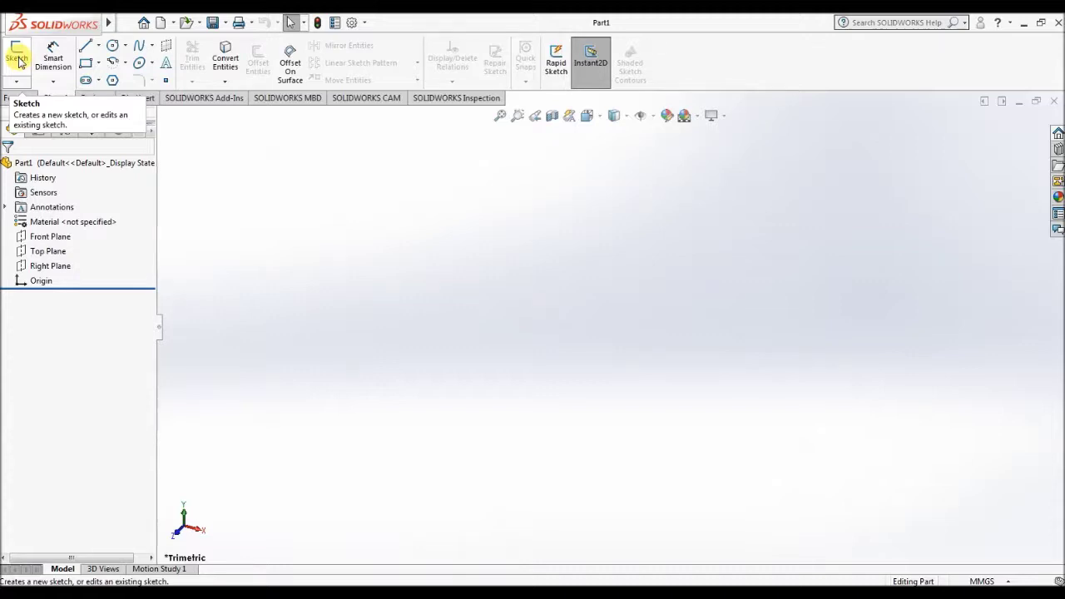
Step: Start Sketch1 on the Top Plane
left_click(39, 257)
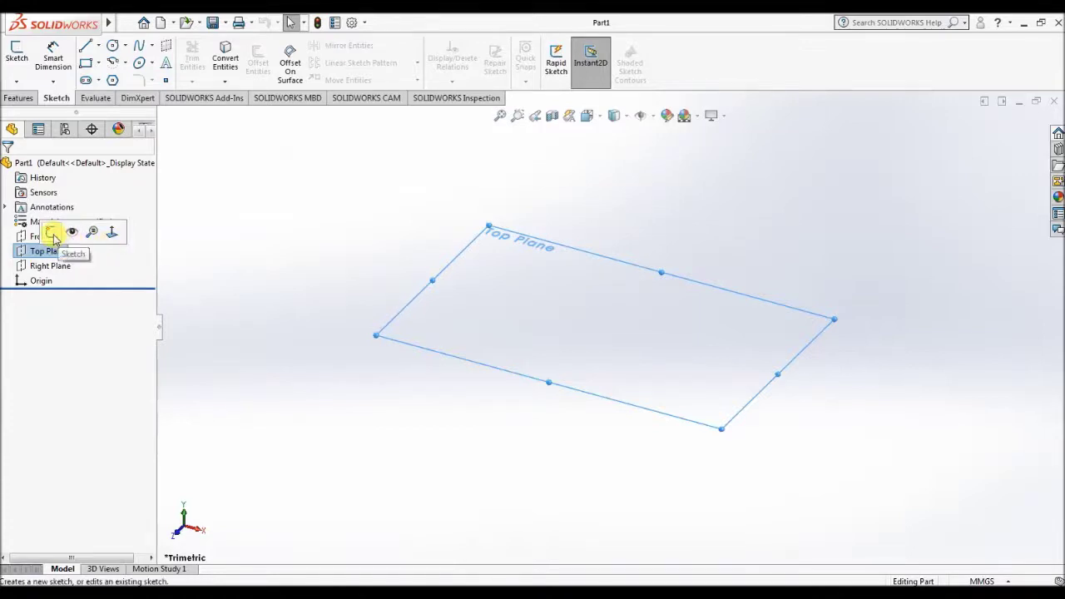
left_click(52, 236)
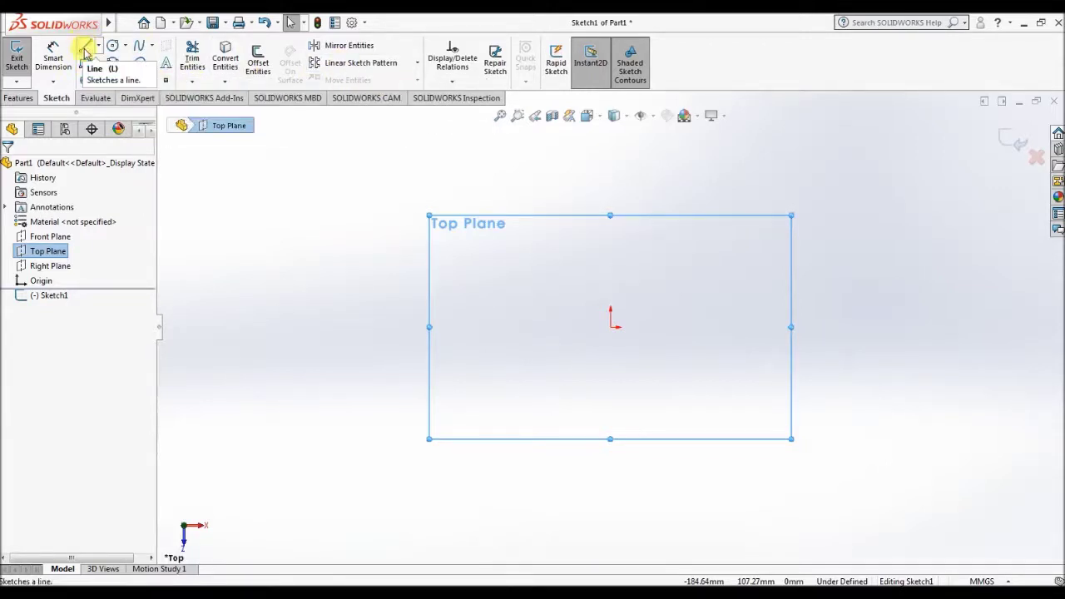
Step: Draw the left vertical, top horizontal and long right-hand lines of the J from the origin
left_click(85, 49)
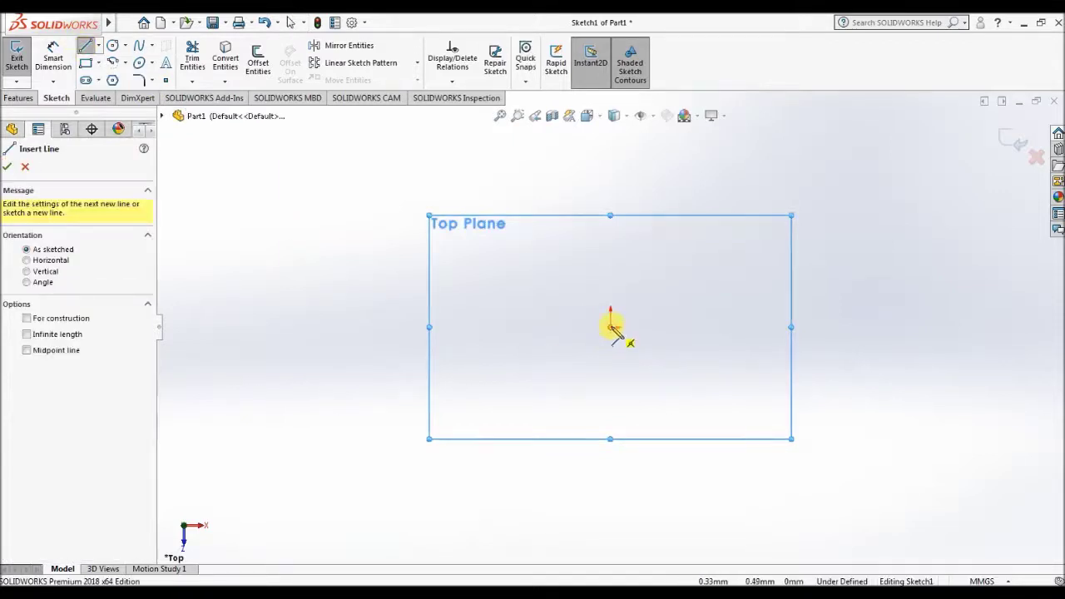
left_click(611, 328)
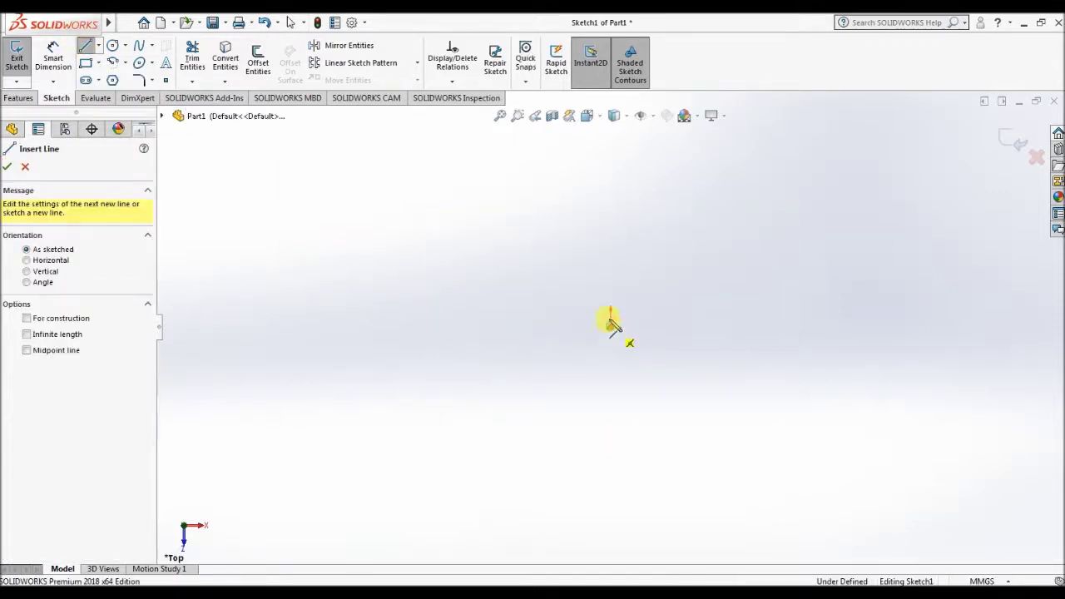
left_click(612, 202)
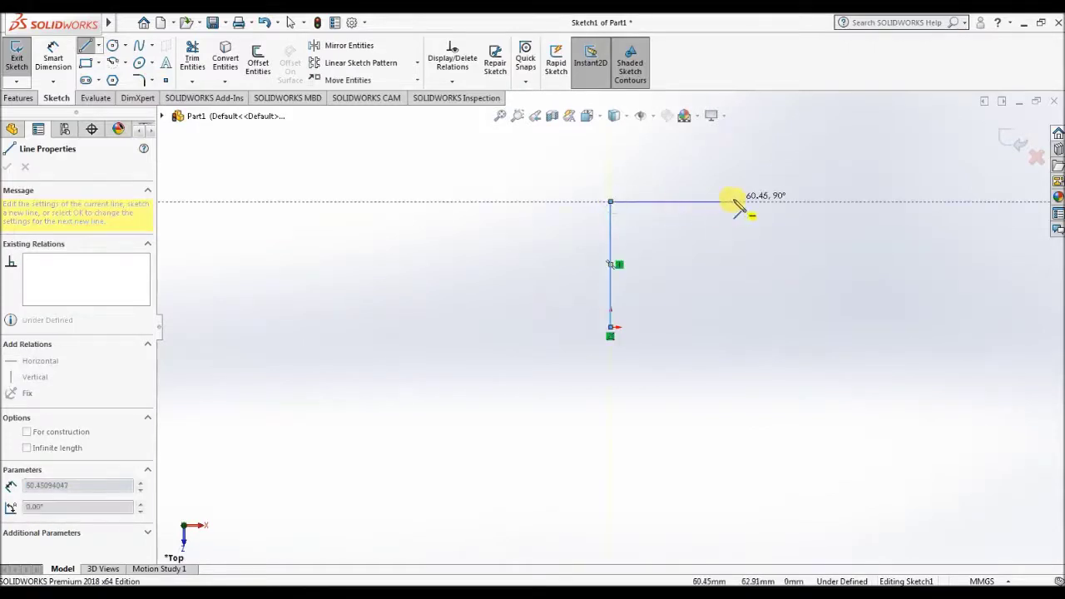
left_click(735, 202)
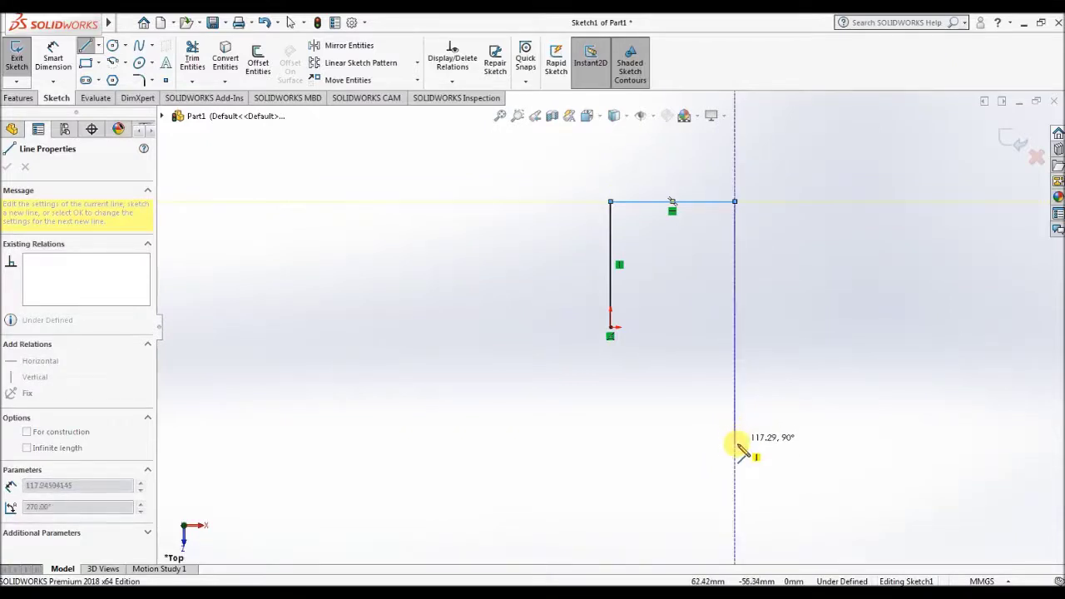
left_click(734, 446)
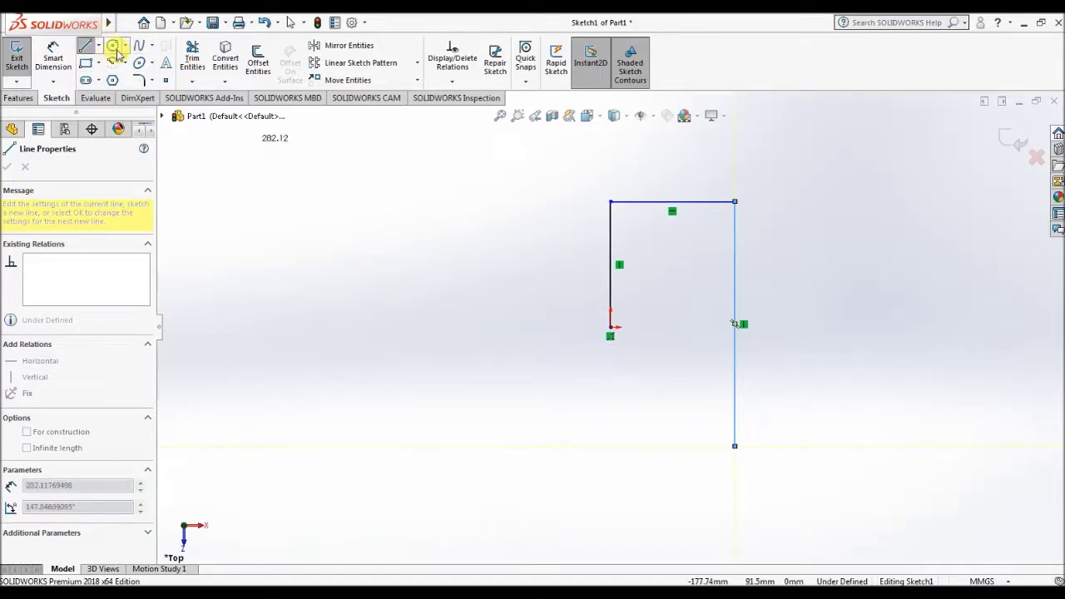
left_click(733, 447)
Step: Add the large bottom tangent arc, left lines and small arc, closing the J at the origin
key("a")
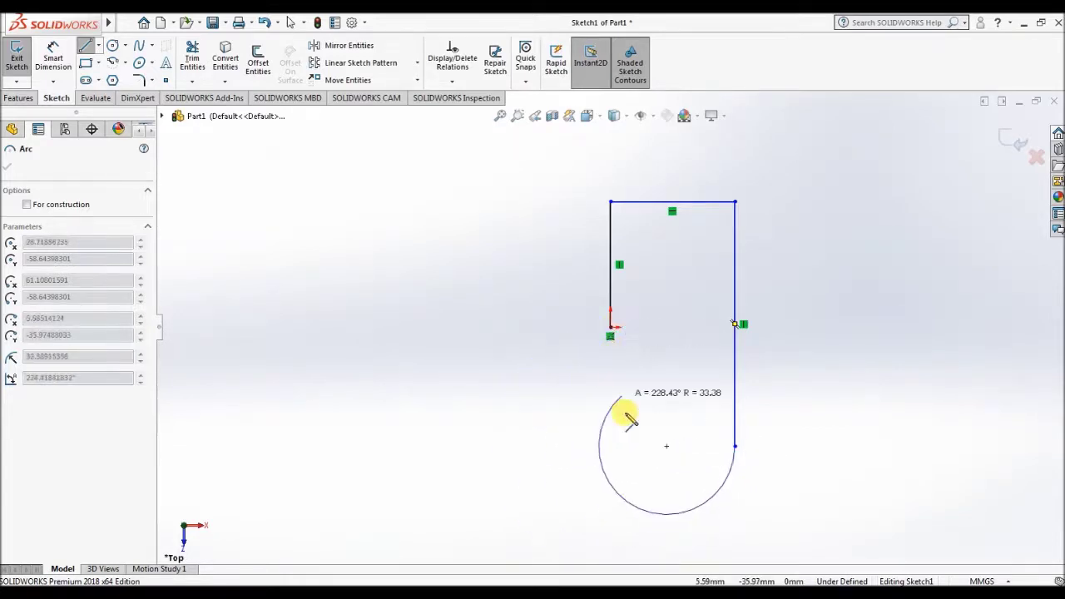
left_click(611, 447)
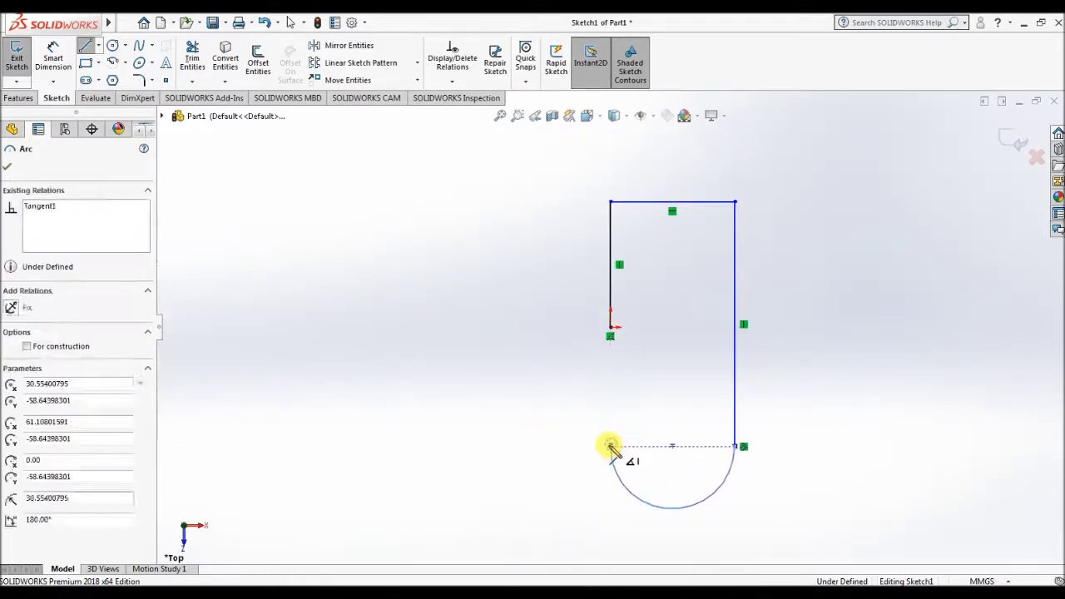
left_click(471, 446)
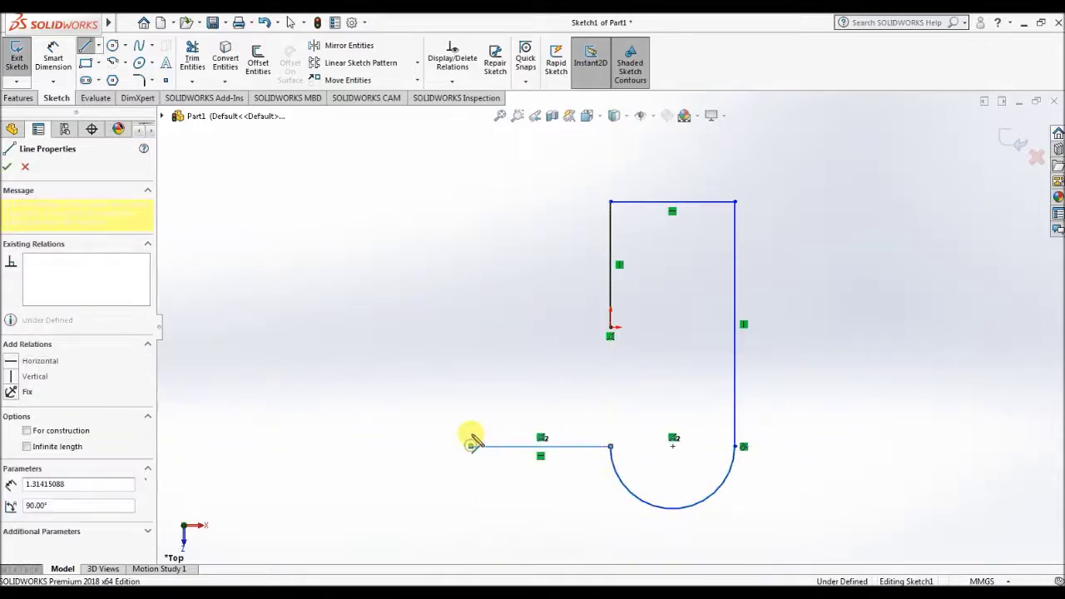
left_click(470, 379)
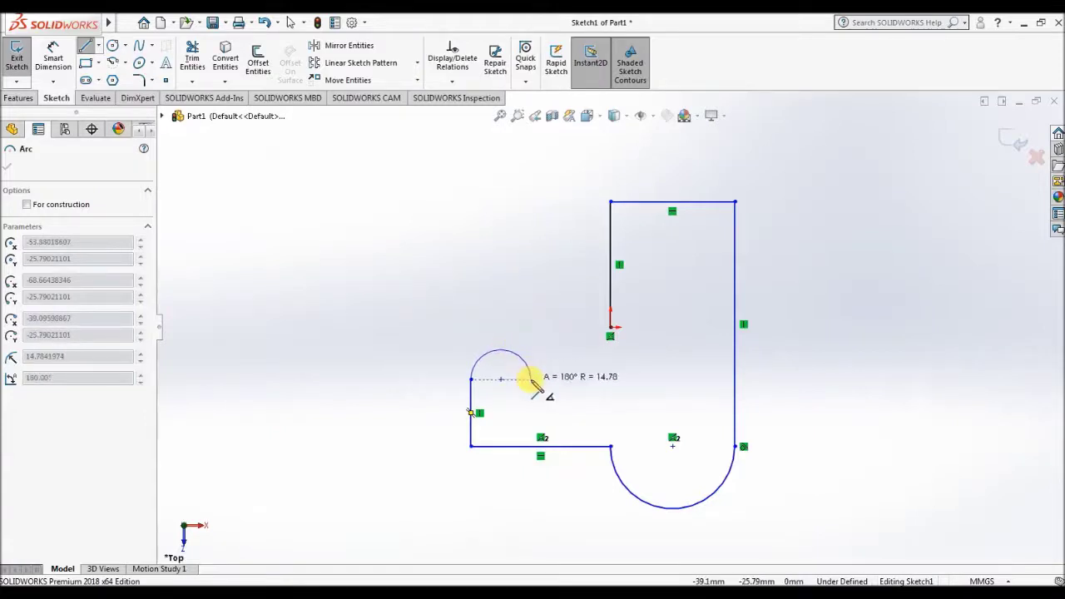
left_click(531, 380)
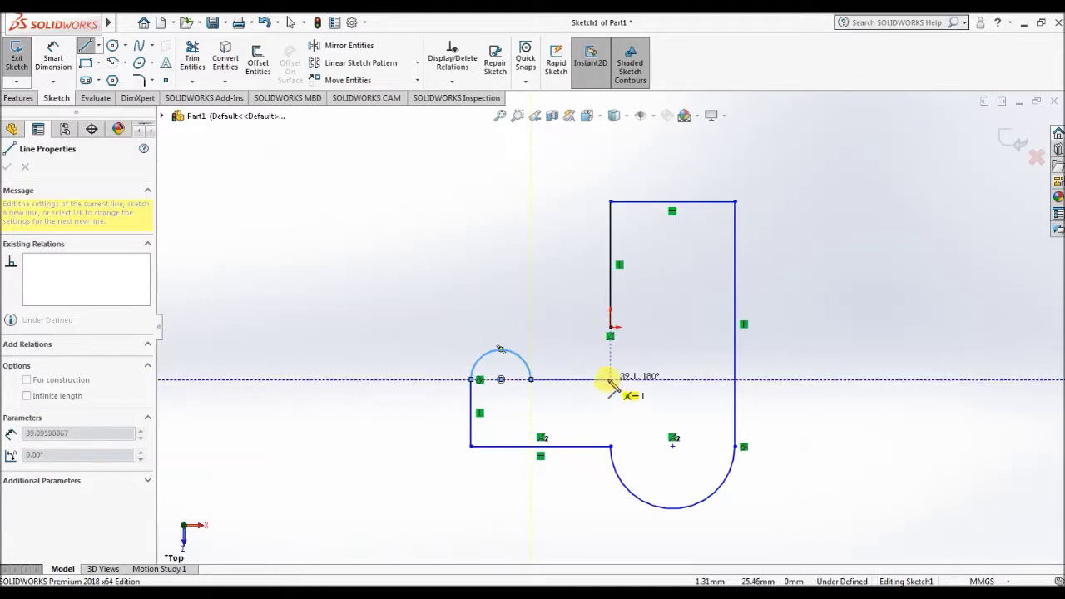
left_click(609, 379)
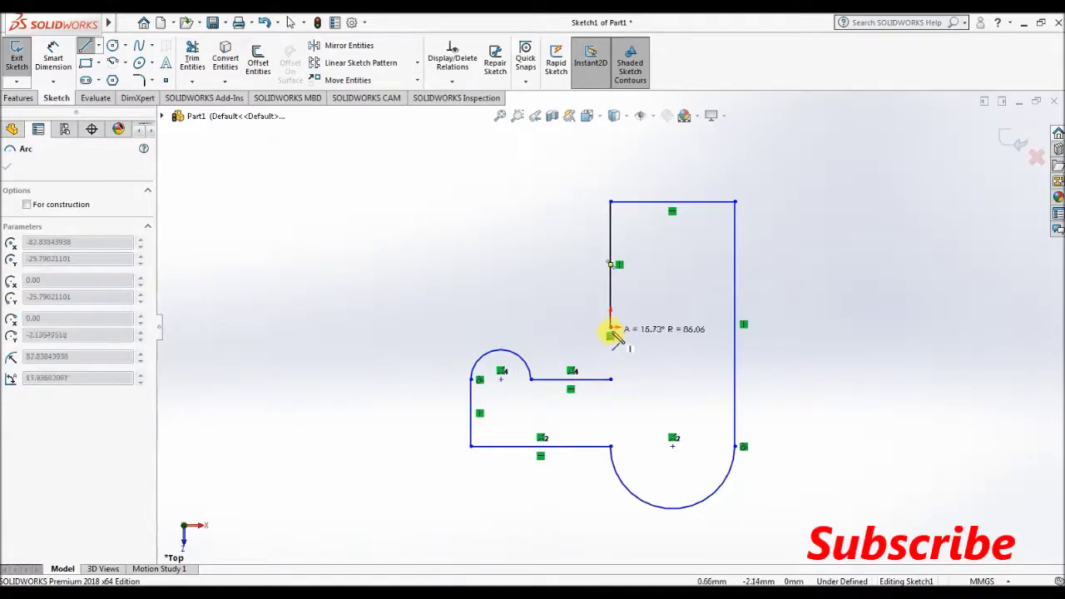
left_click(611, 328)
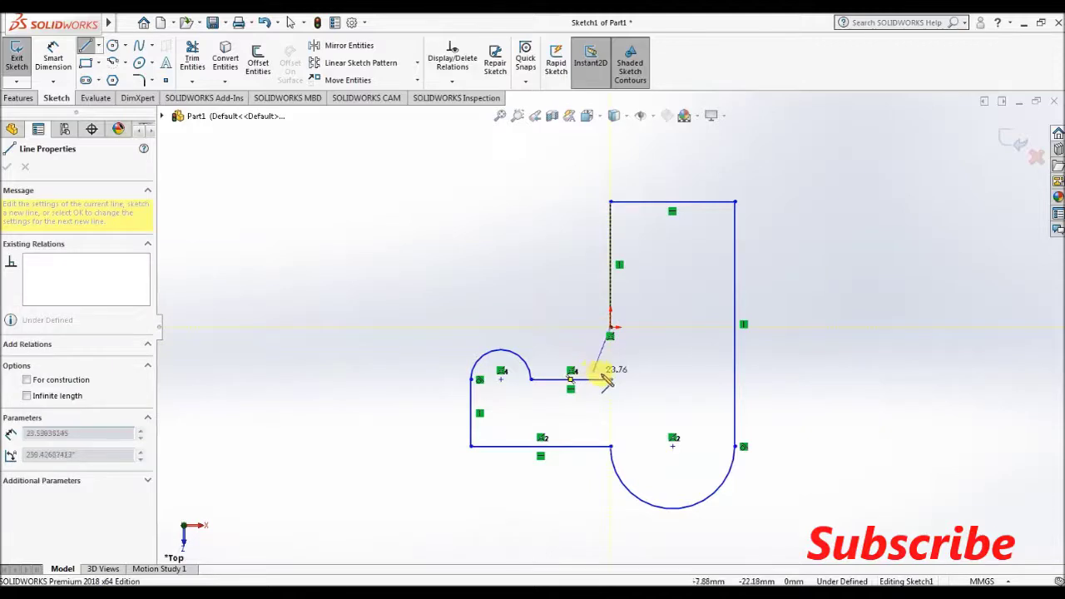
left_click(610, 379)
left_click(499, 227)
key("Escape")
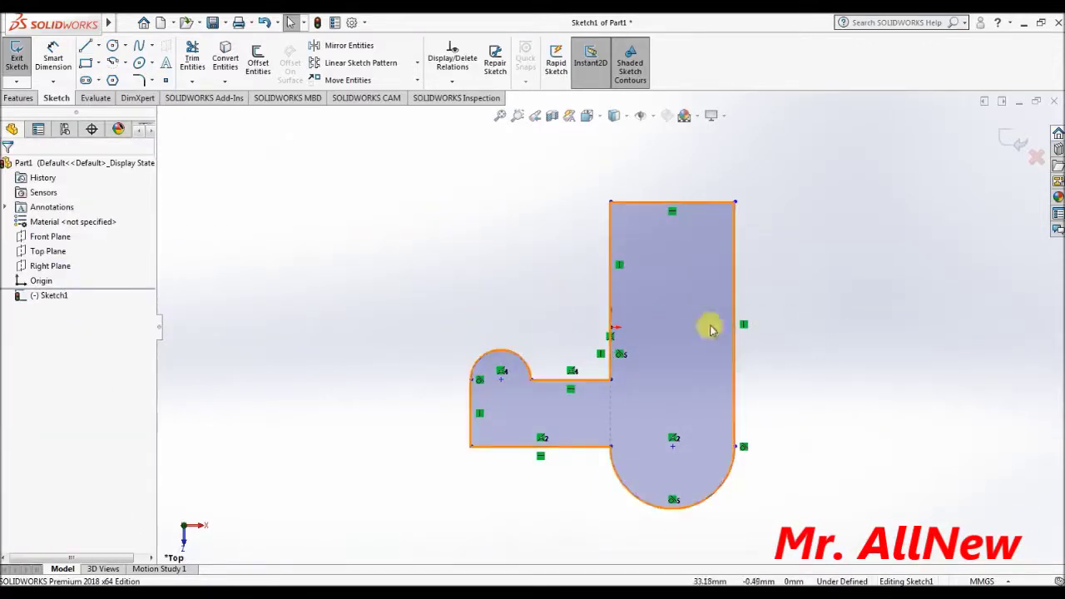
scroll(668, 304, "up", 1)
scroll(624, 309, "down", 2)
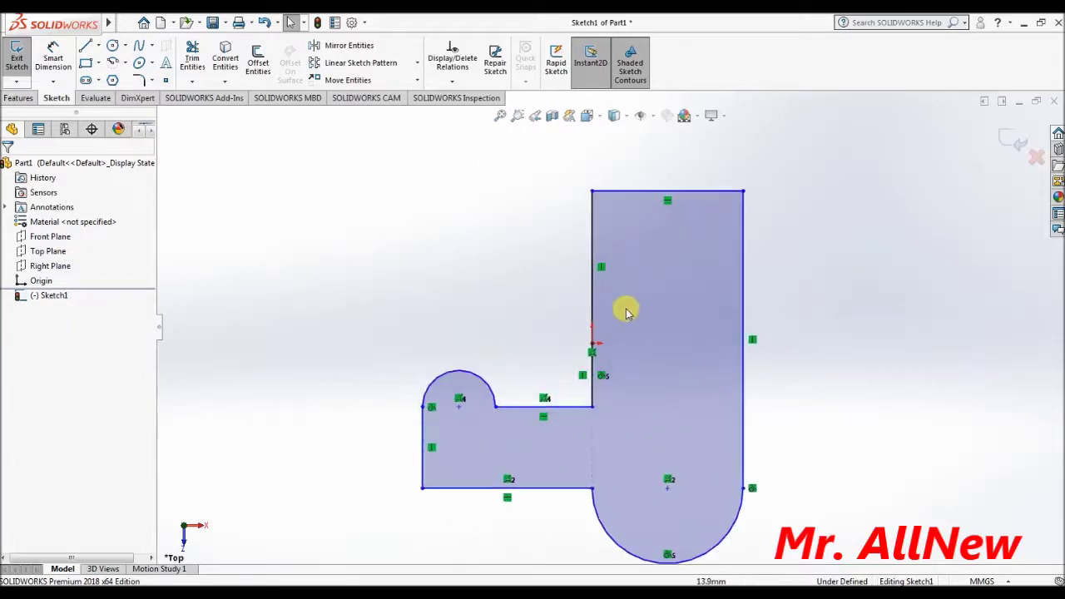
scroll(613, 302, "down", 1)
scroll(614, 304, "up", 2)
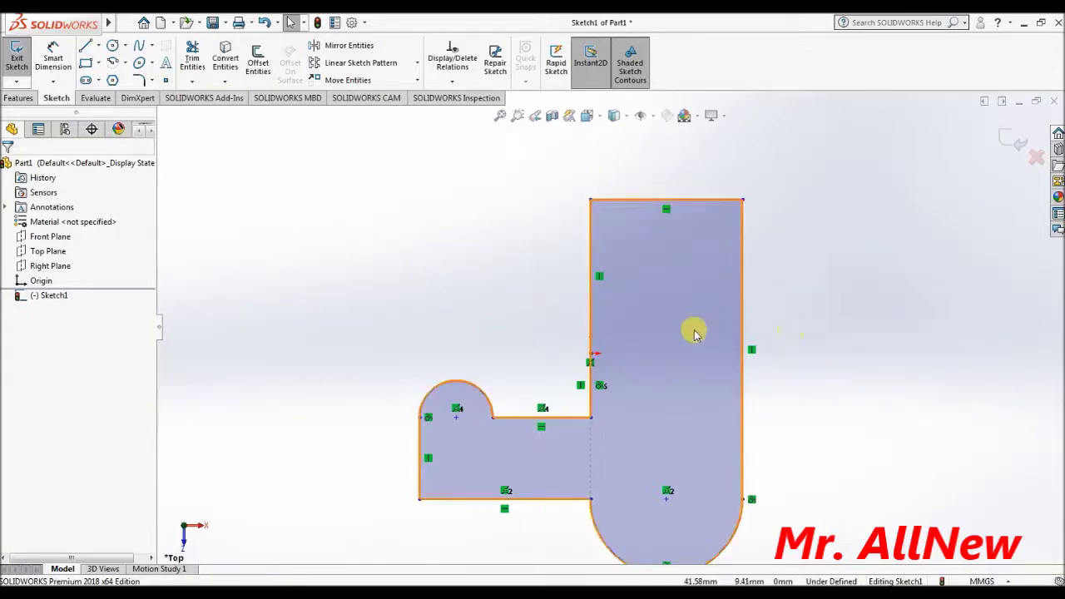
key("f")
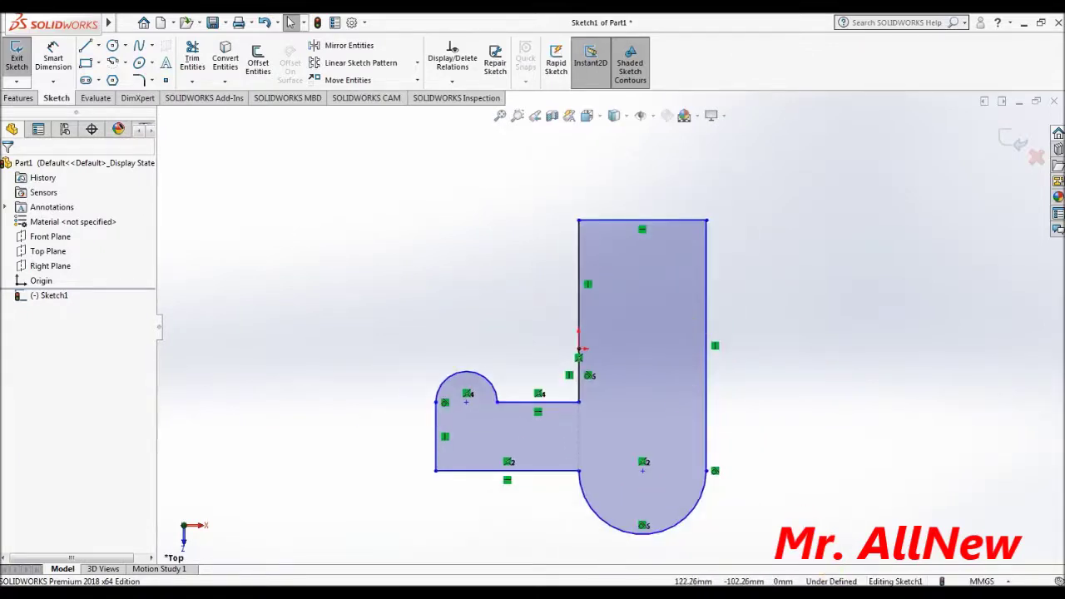
left_click(580, 348)
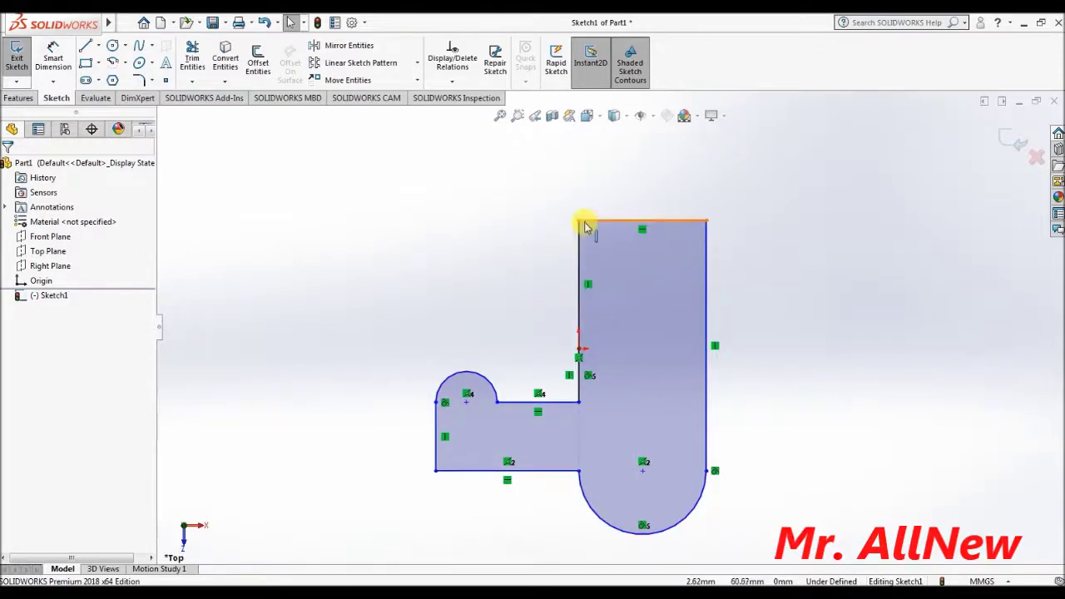
left_click(499, 287)
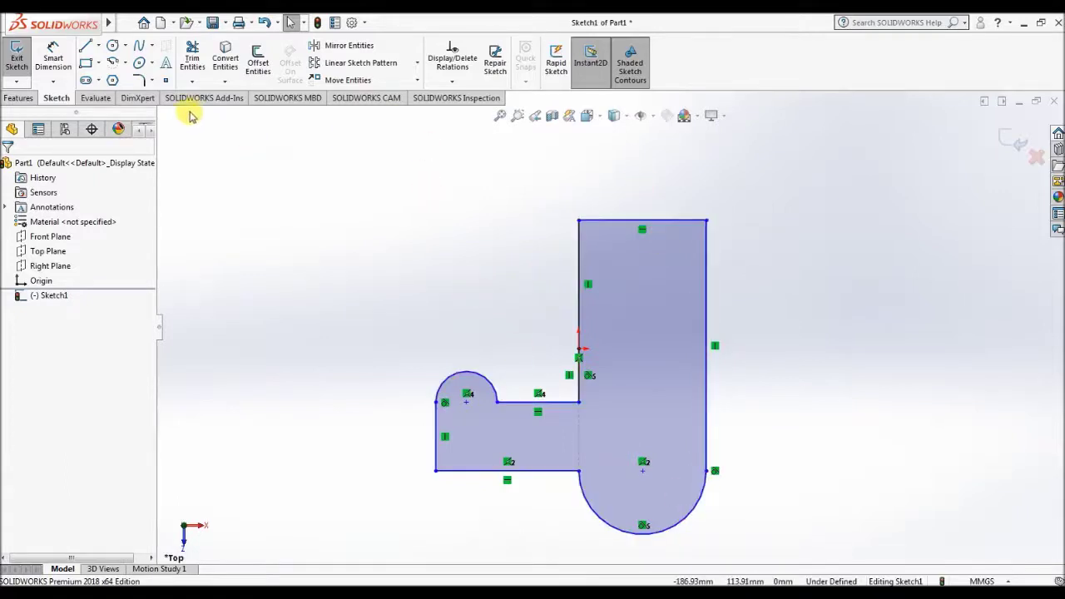
Step: Dimension the upper-left vertical line to 80 mm
left_click(55, 63)
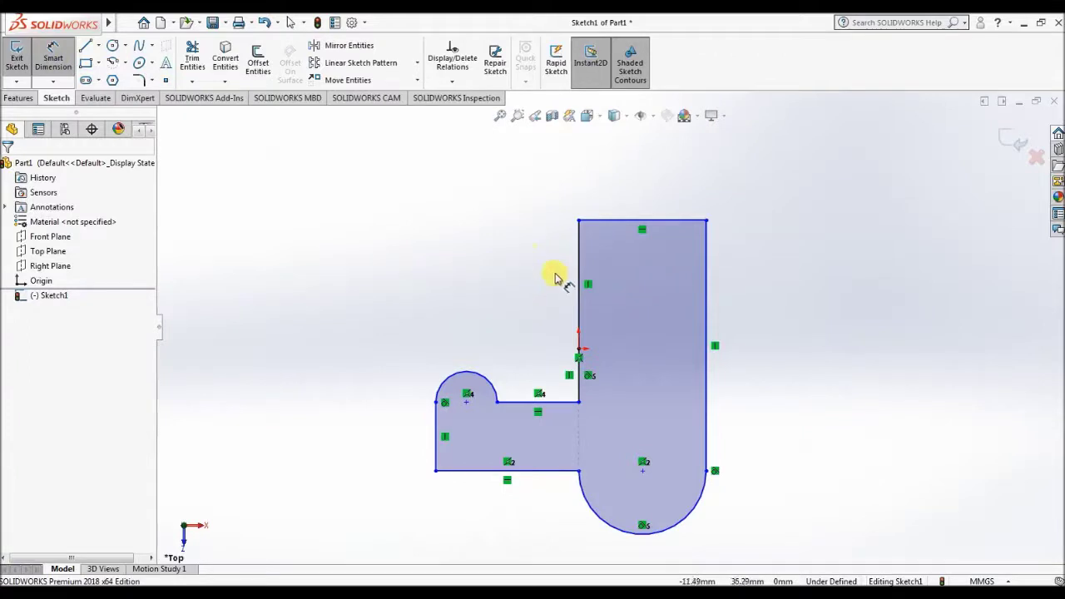
left_click(579, 296)
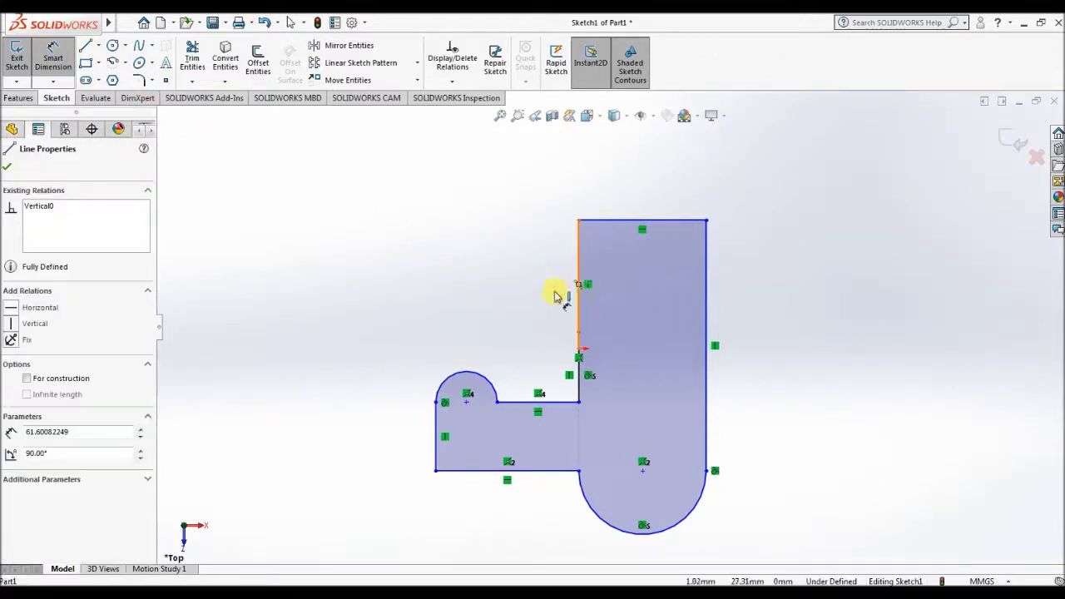
left_click(535, 291)
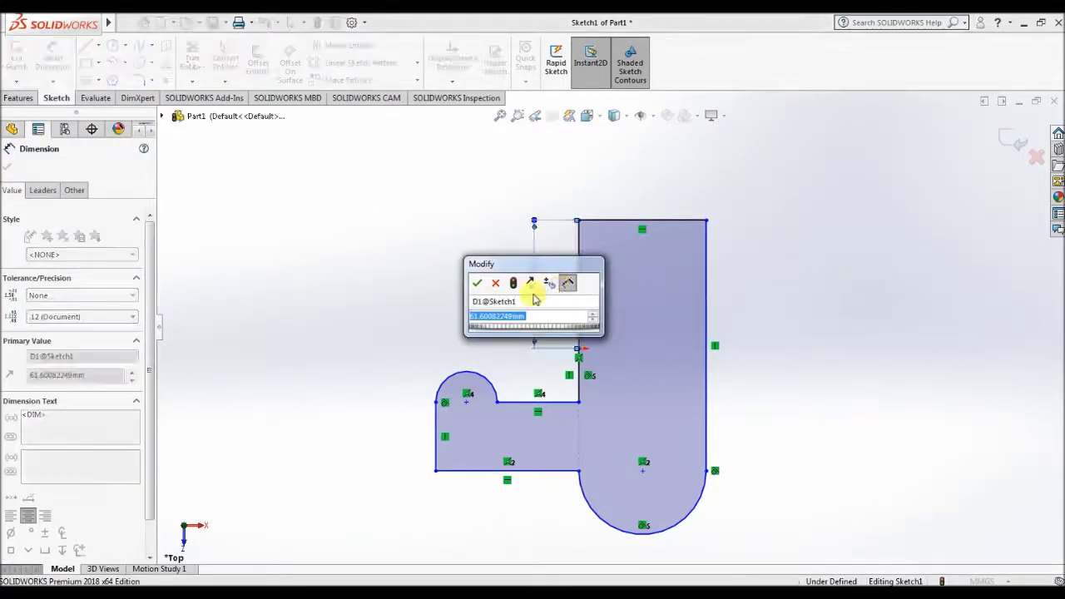
mouse_move(530, 331)
left_mouse_down()
mouse_move(549, 330)
mouse_move(494, 326)
mouse_move(553, 331)
left_mouse_up()
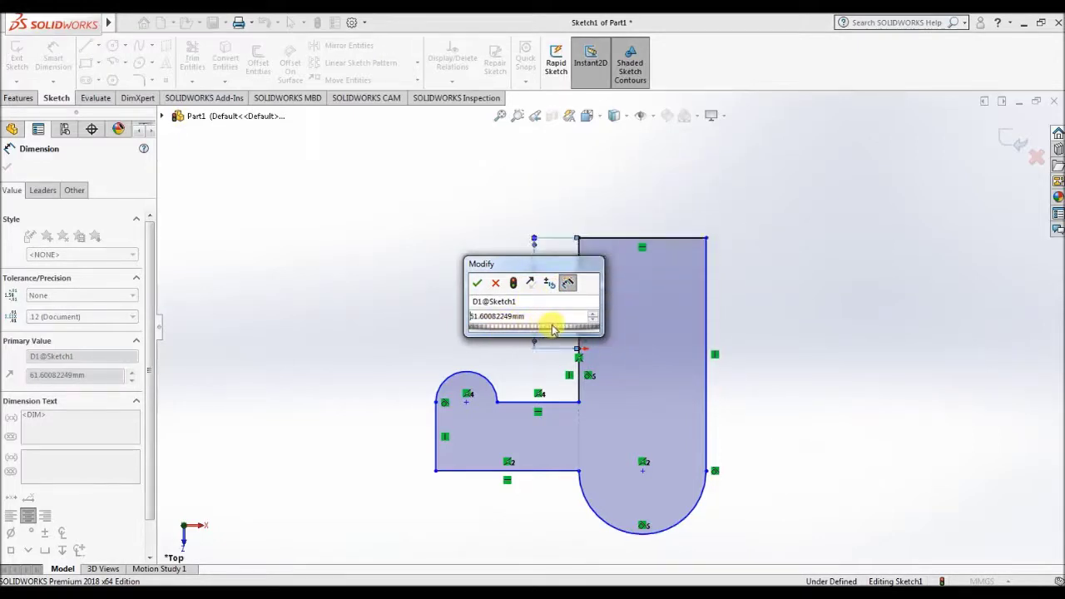
scroll(554, 330, "up", 2)
scroll(595, 320, "up", 2)
scroll(595, 320, "up", 1)
scroll(595, 323, "down", 2)
scroll(595, 323, "down", 3)
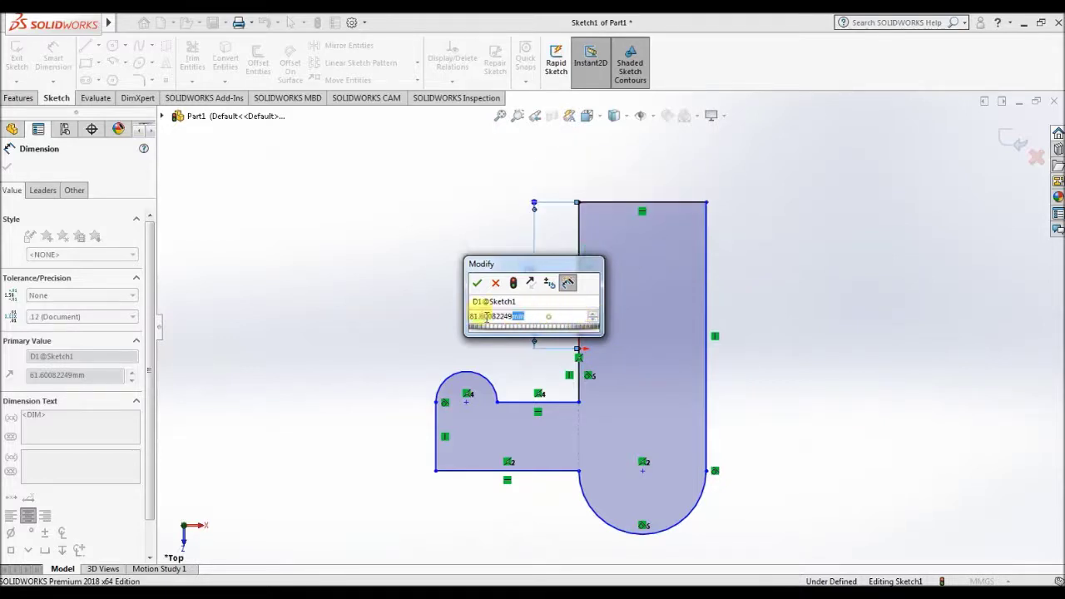
type("80")
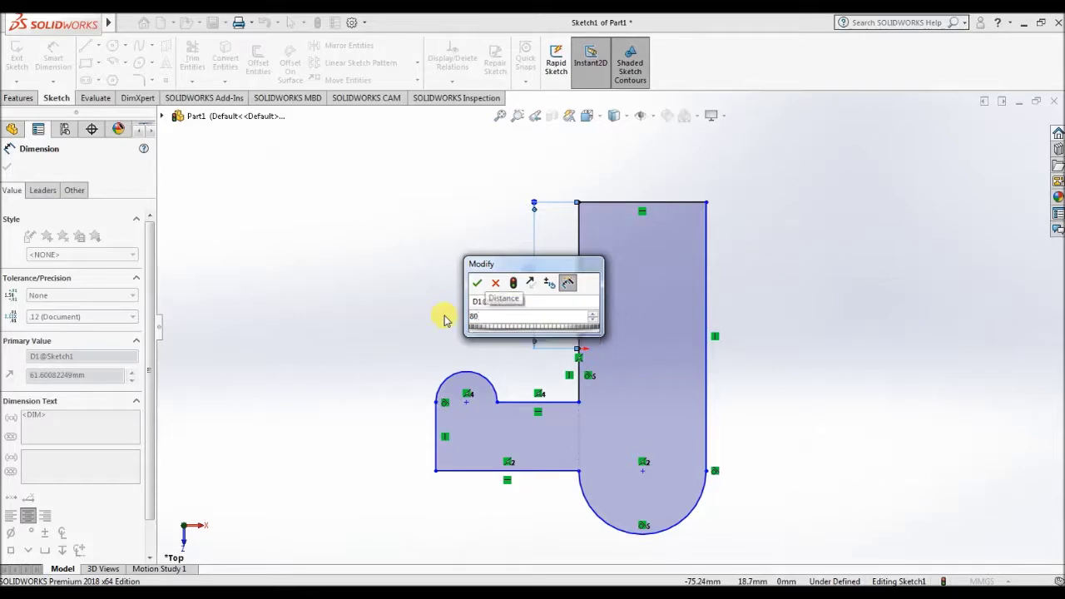
key("Return")
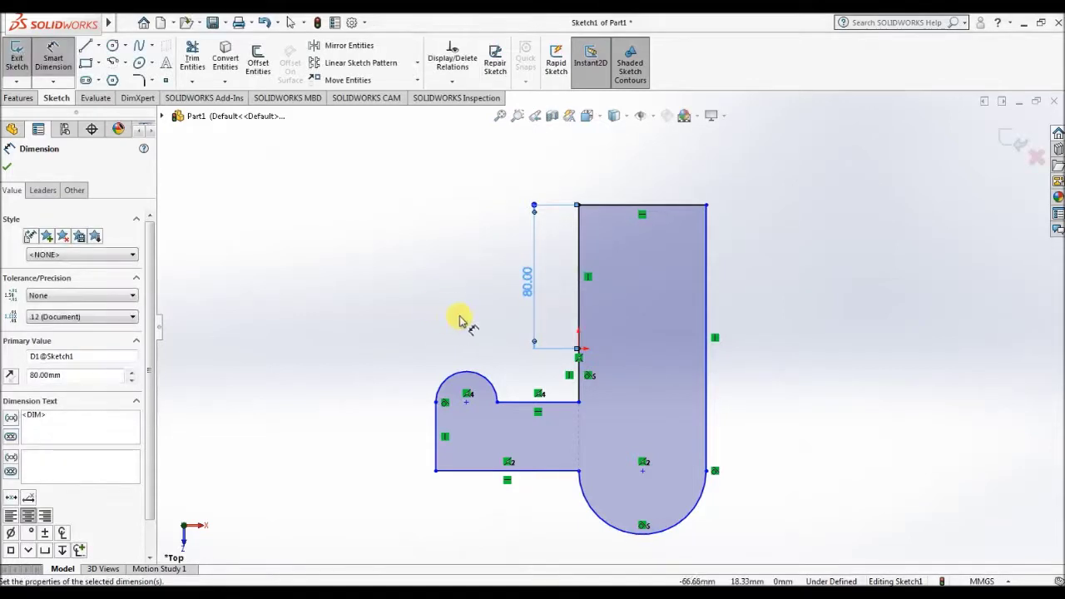
Step: Set the top line width to 70 mm and the right line height to 140 mm
left_click(670, 206)
left_click(657, 177)
type("70")
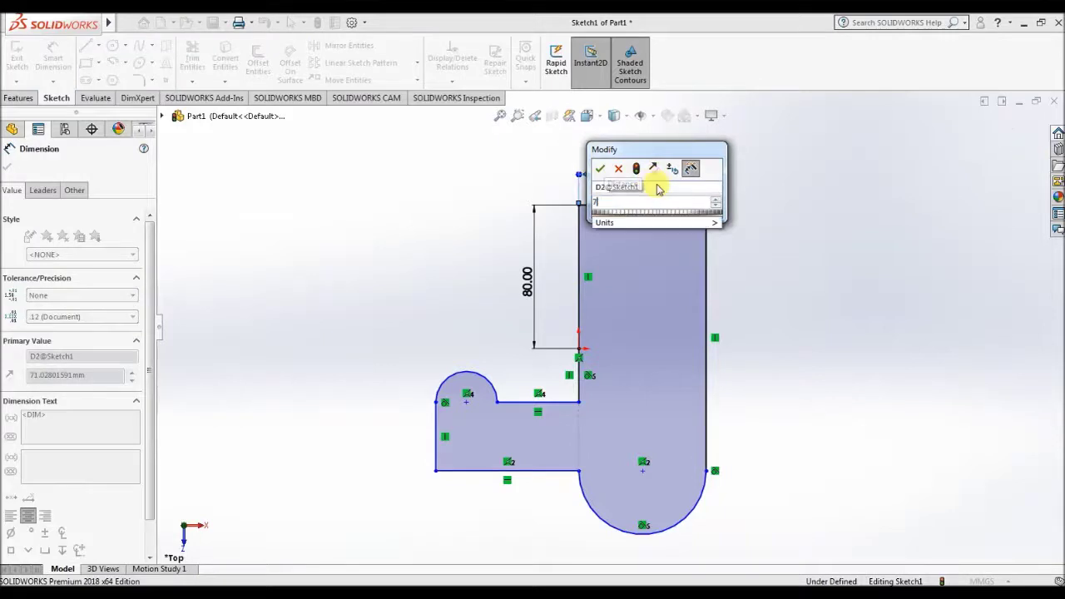
key("Return")
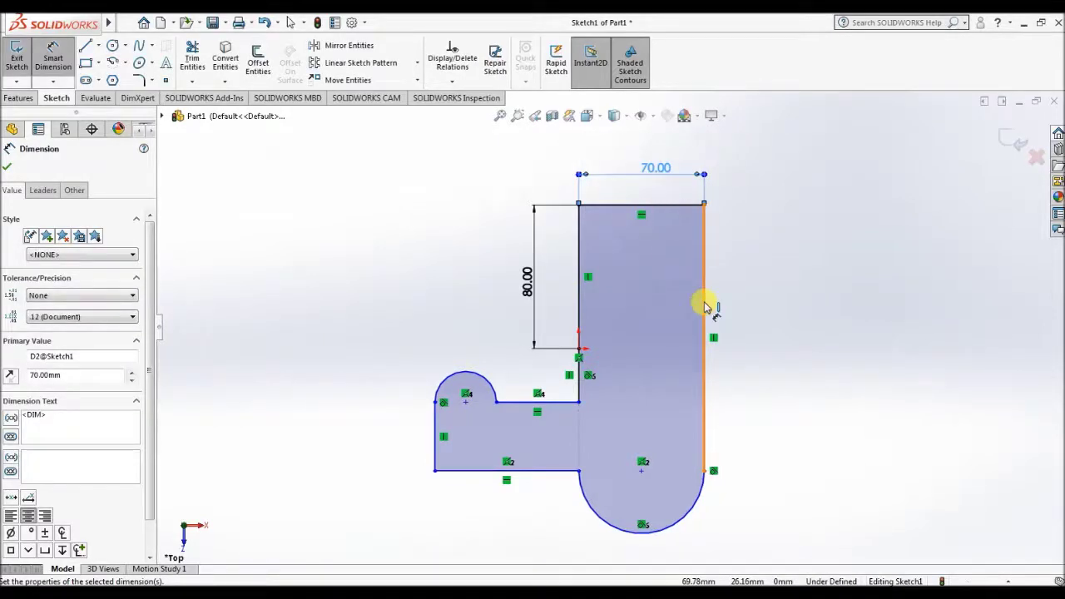
left_click(705, 306)
left_click(786, 321)
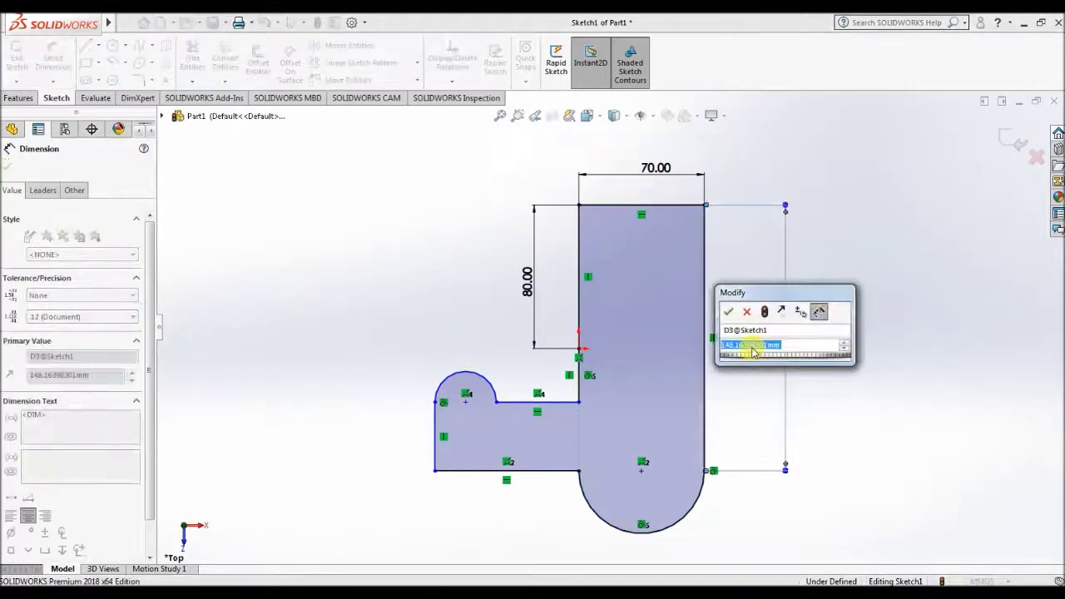
type("70+")
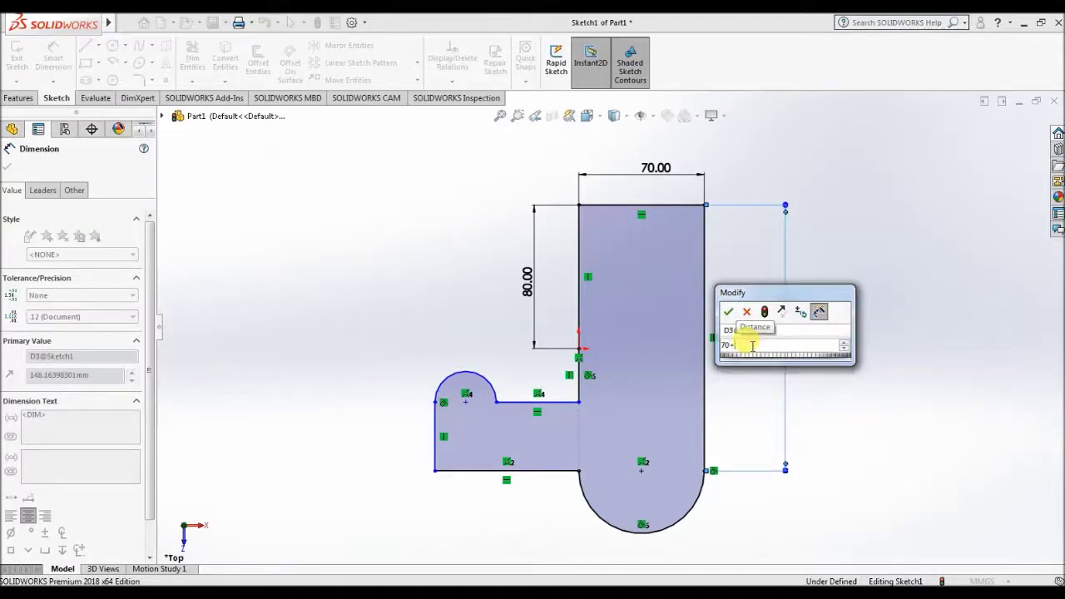
key("BackSpace")
key("BackSpace")
type("140")
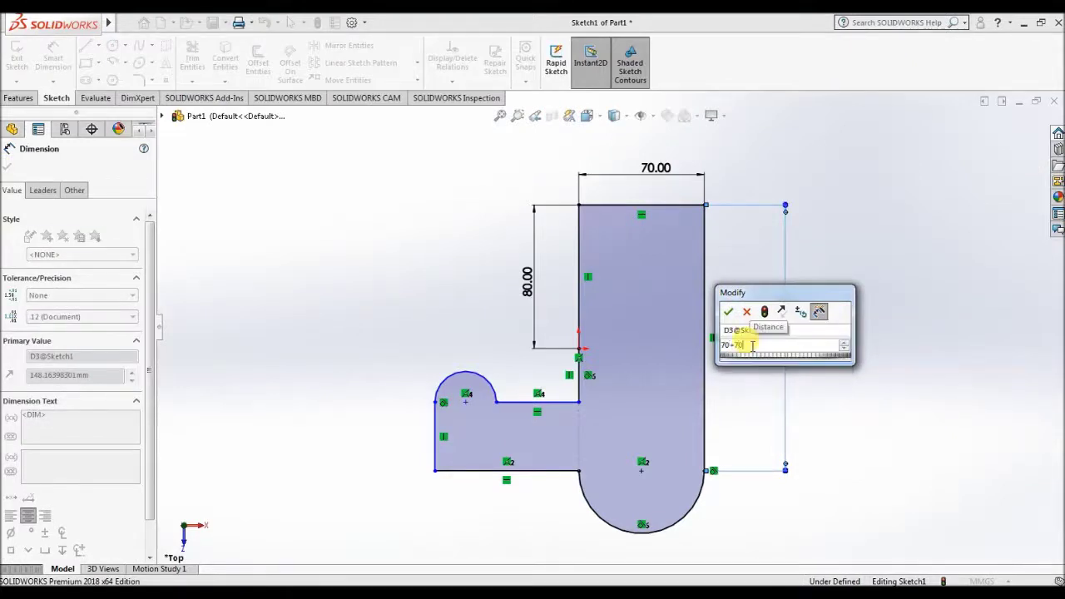
key("Return")
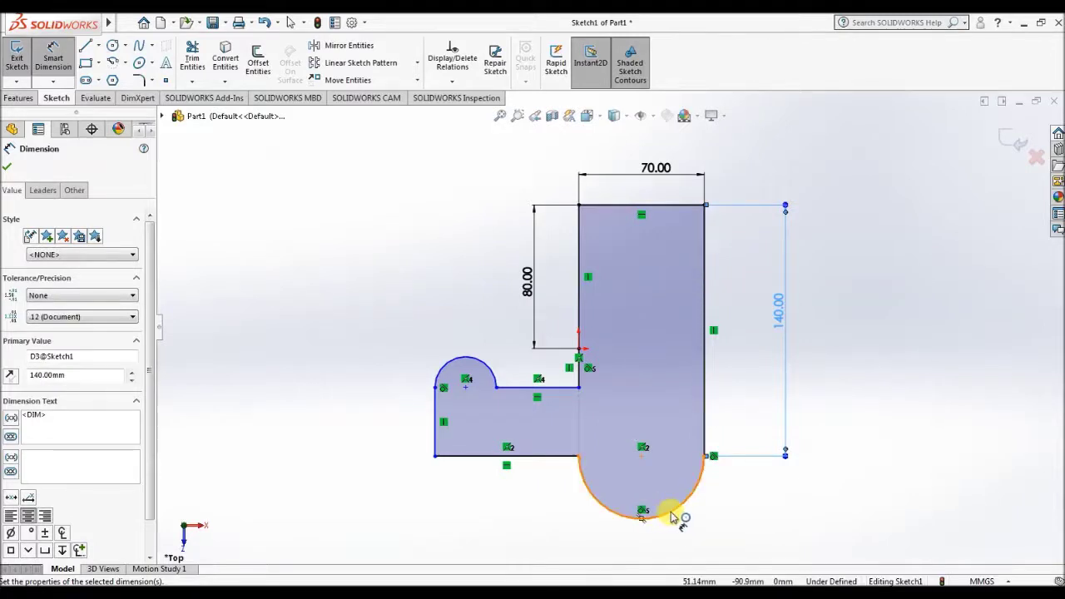
Step: Add the R35 bottom arc radius as a driven dimension
left_click(674, 516)
left_click(830, 514)
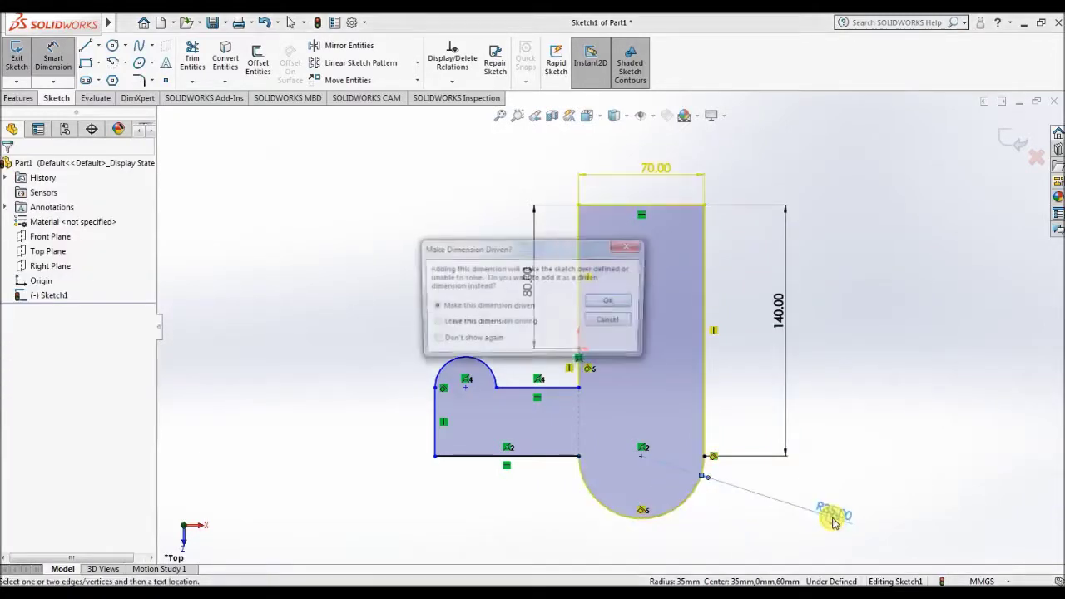
left_click(626, 304)
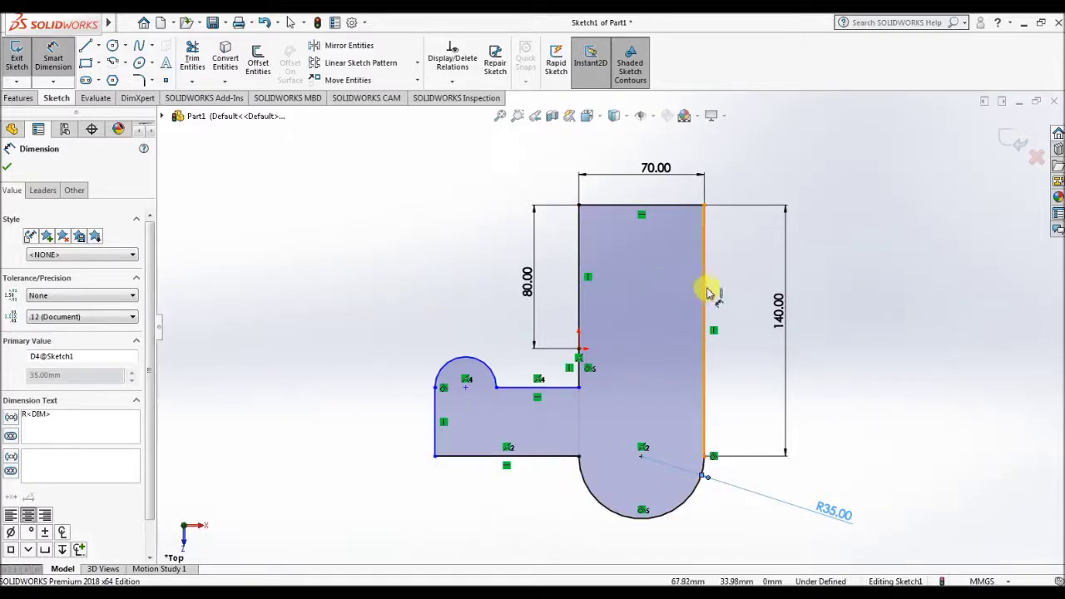
Step: Set the small arc radius to R20 and dimension the lower-left edge height
left_click(470, 363)
left_click(441, 318)
type("20")
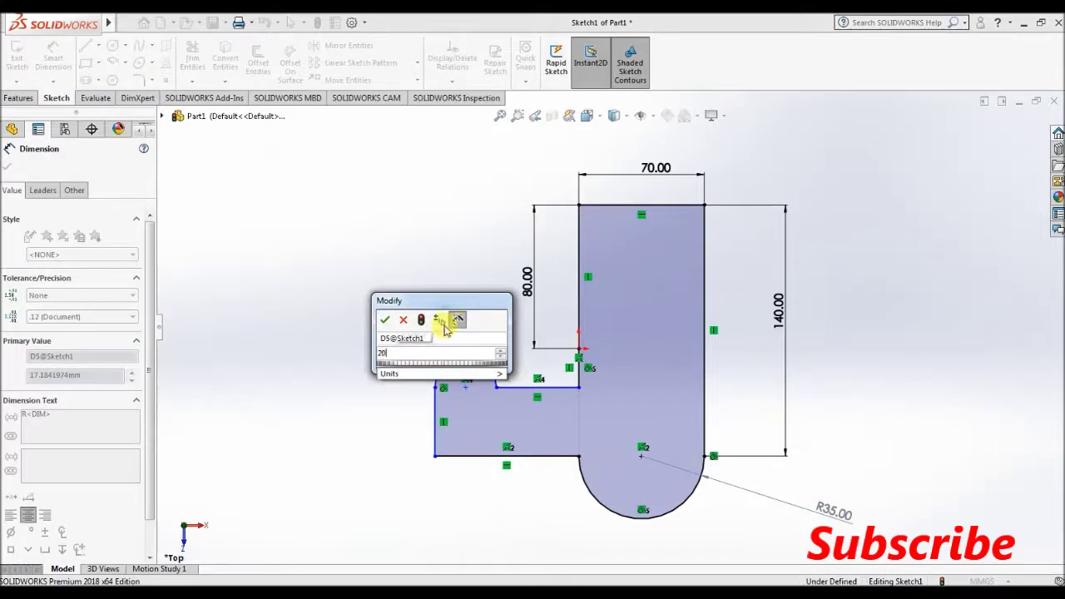
key("Return")
left_click(435, 424)
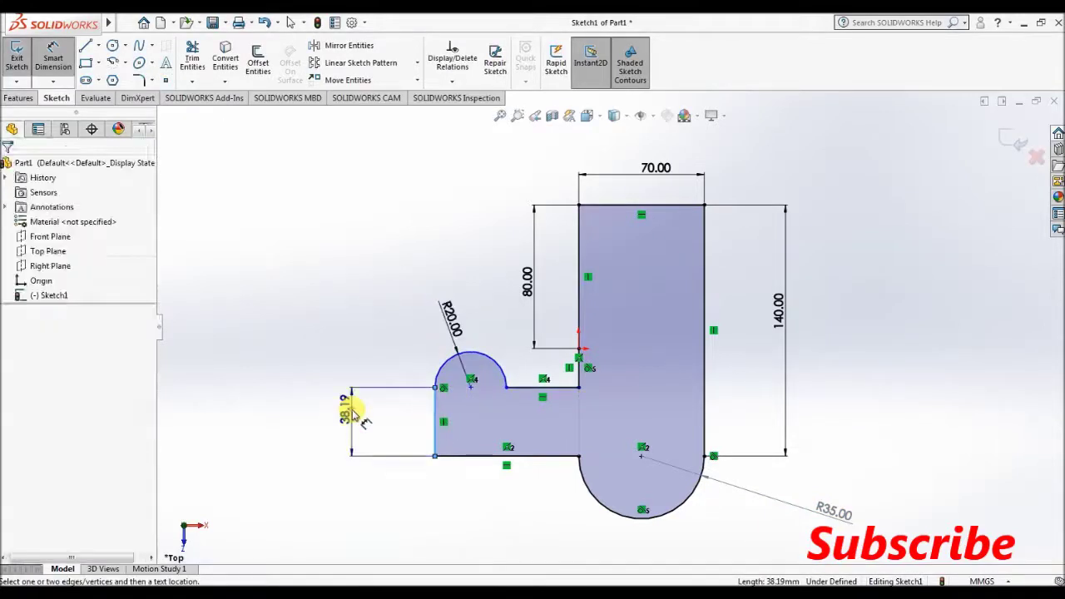
left_click(351, 408)
left_click(291, 403)
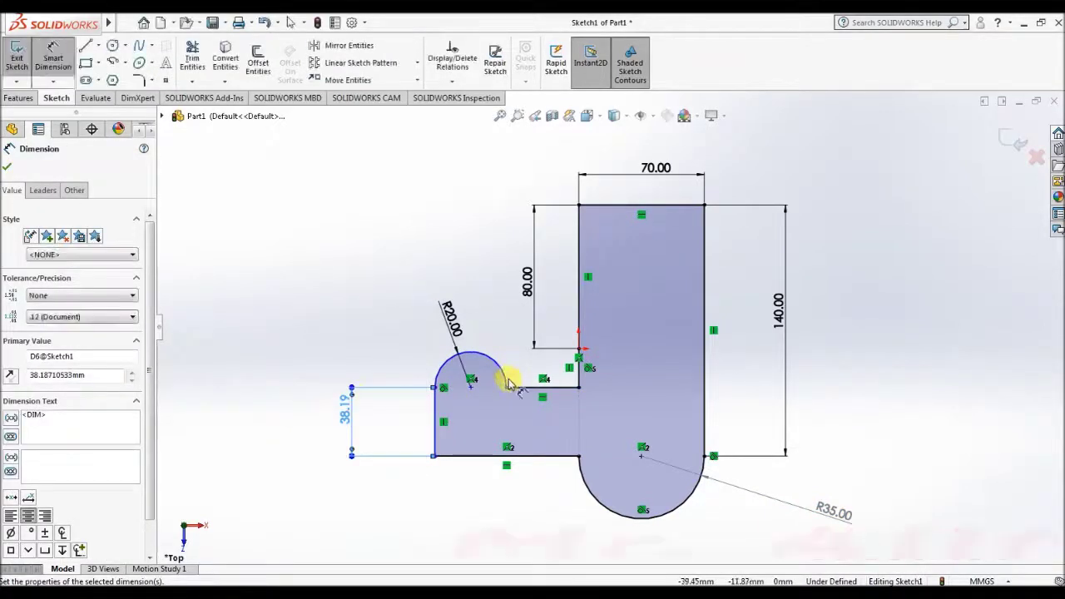
Step: Add a 40 mm horizontal dimension across the inner step
left_click(509, 381)
left_click(529, 385)
type("40")
key("Return")
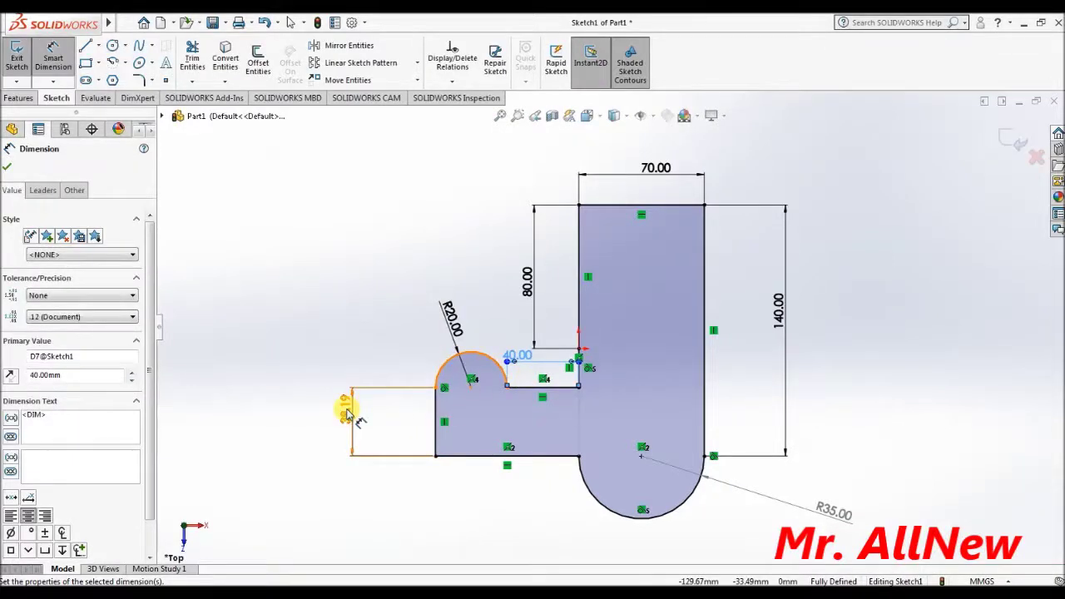
left_click(347, 414)
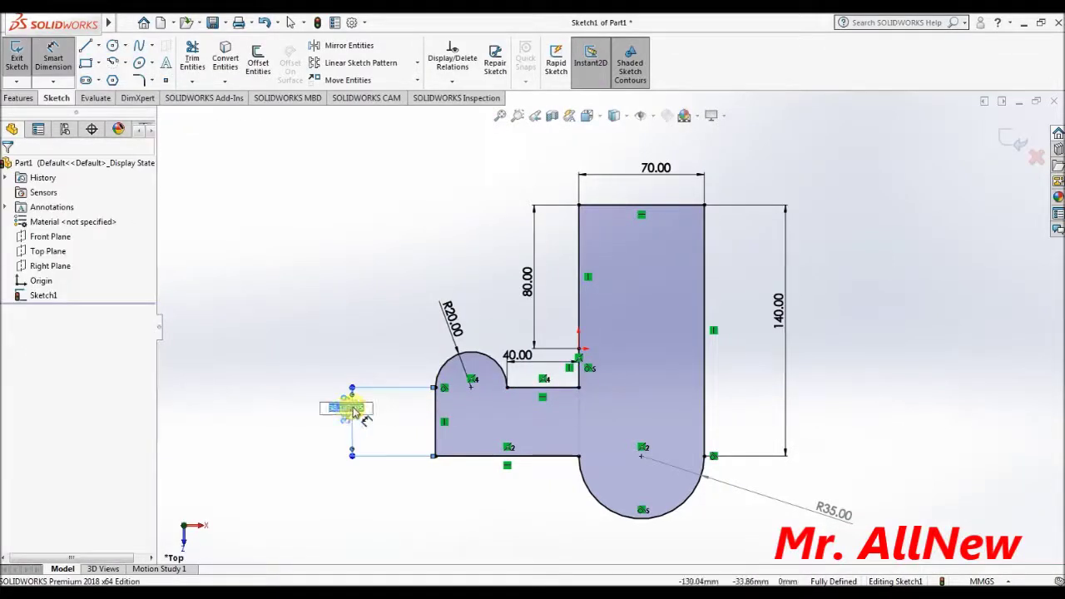
type("40")
Step: Try applying 40 mm to the left-edge height, dismissing the out-of-range and empty-value warnings
key("Return")
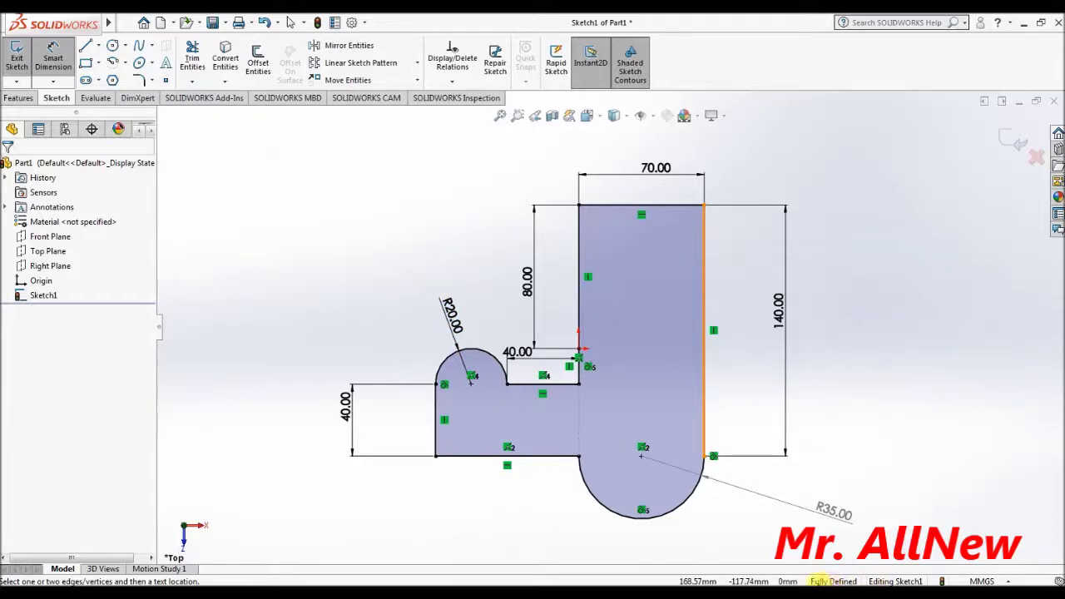
double_click(341, 420)
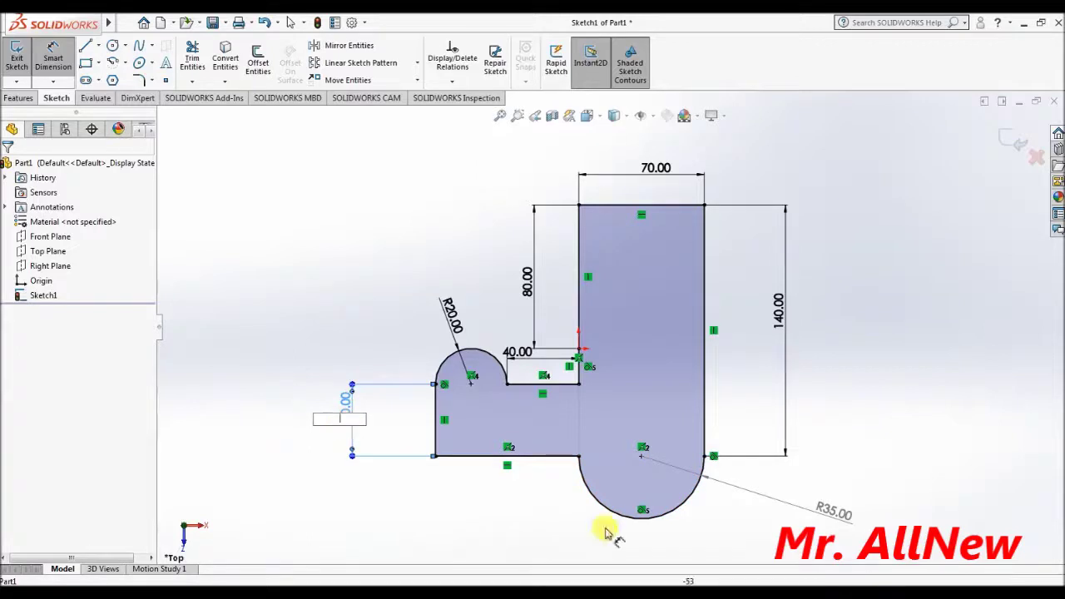
key("Return")
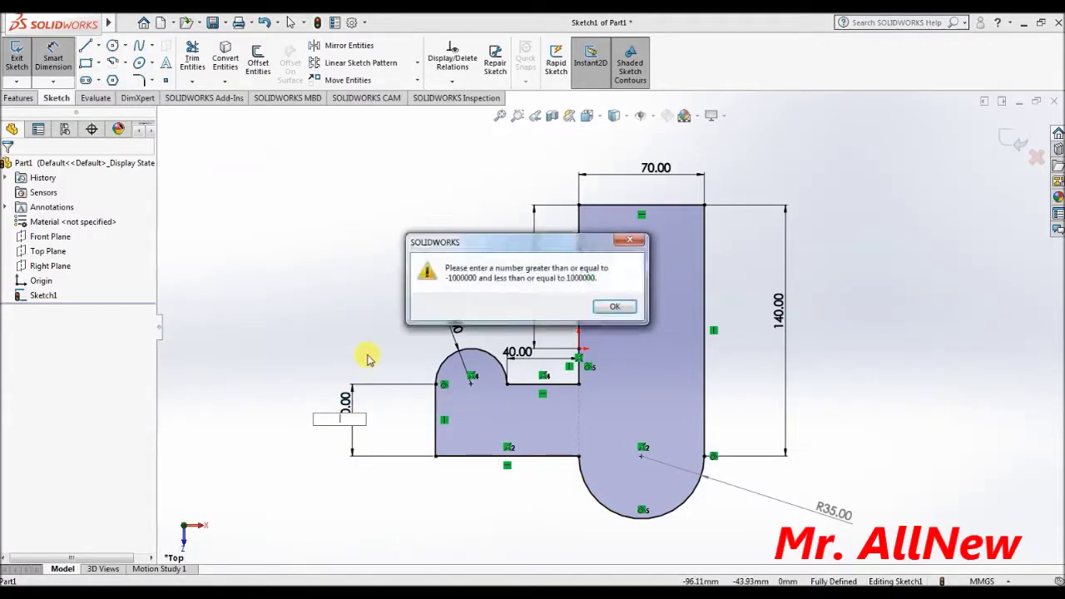
left_click(630, 240)
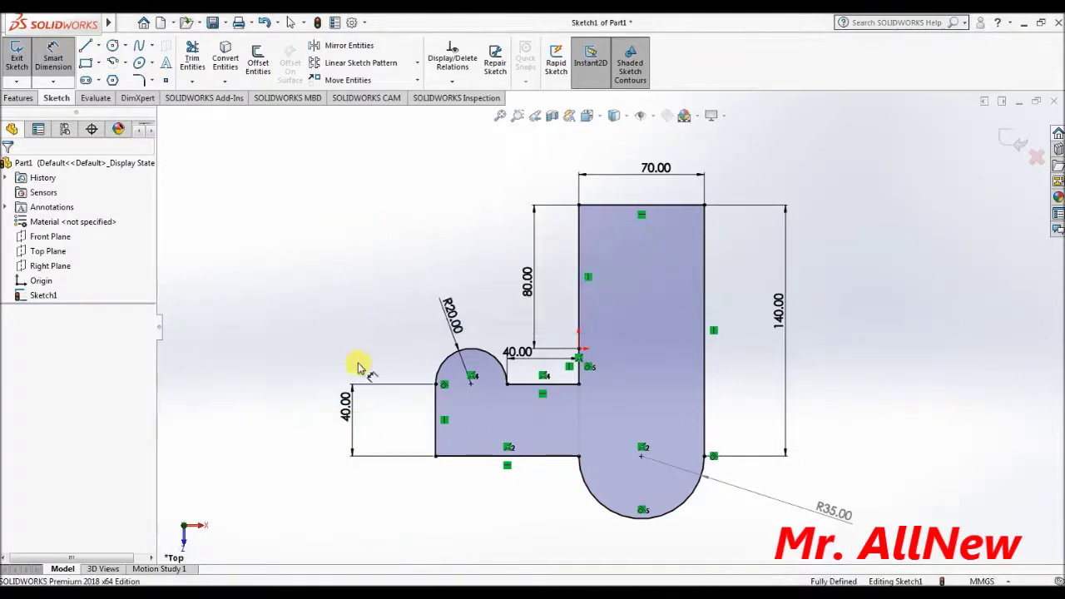
left_click(353, 388)
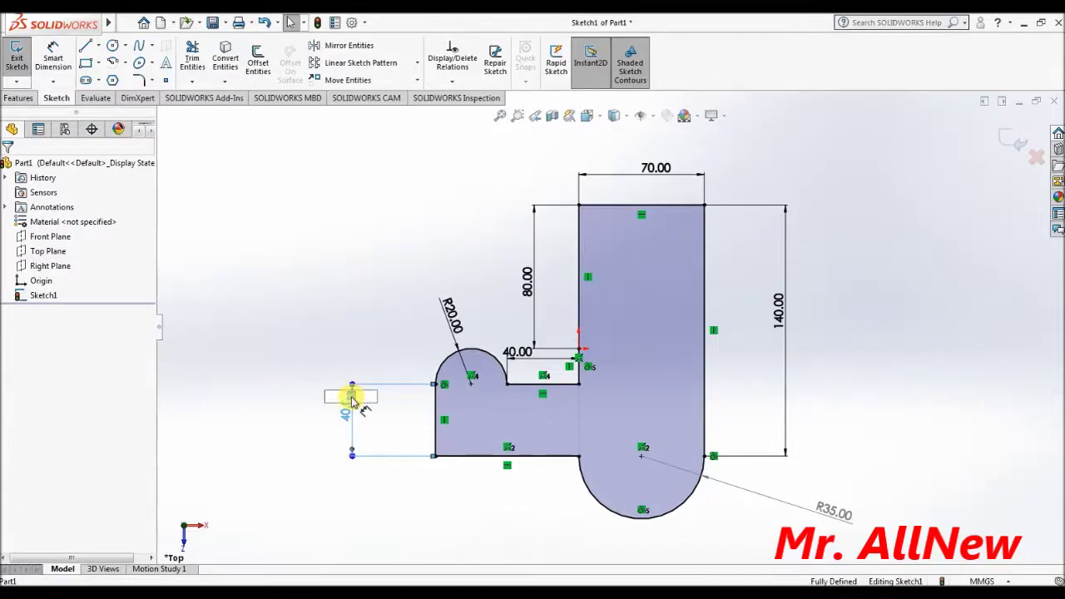
key("Return")
key("Return")
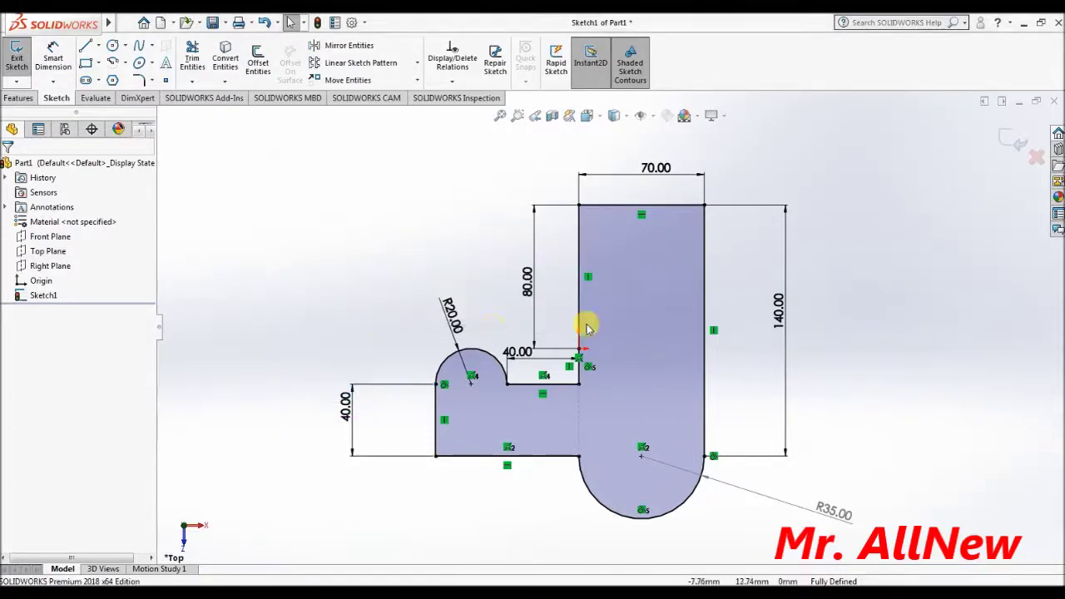
left_click(404, 455)
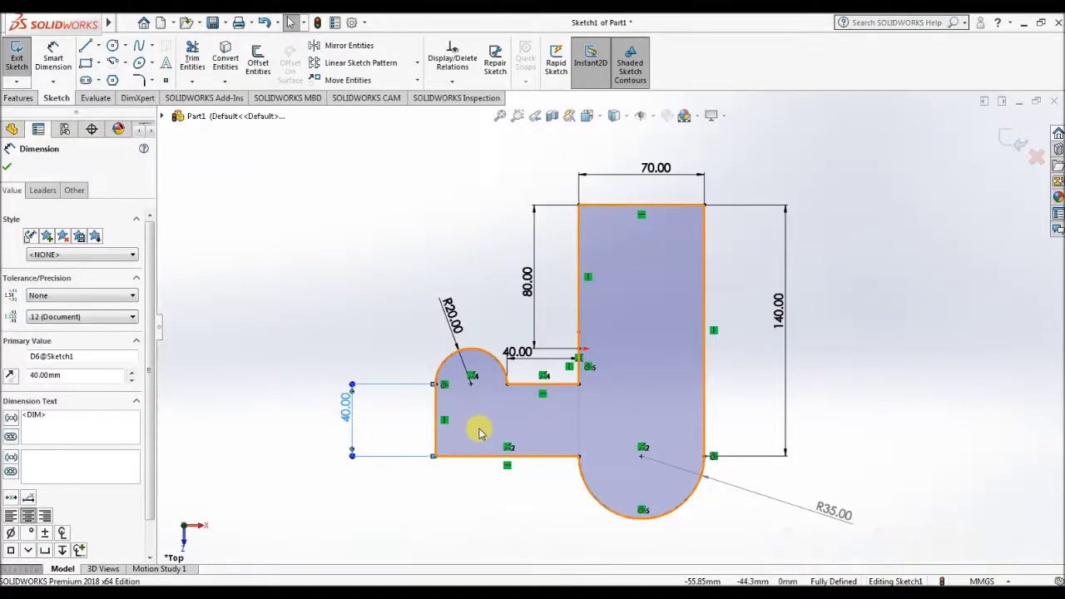
key("Escape")
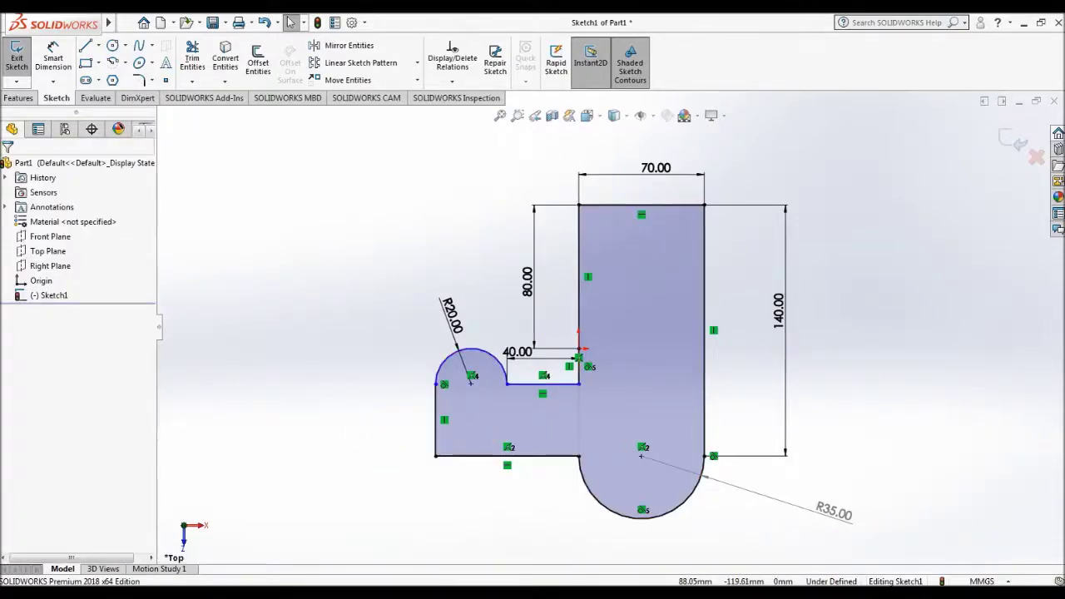
left_click(543, 388)
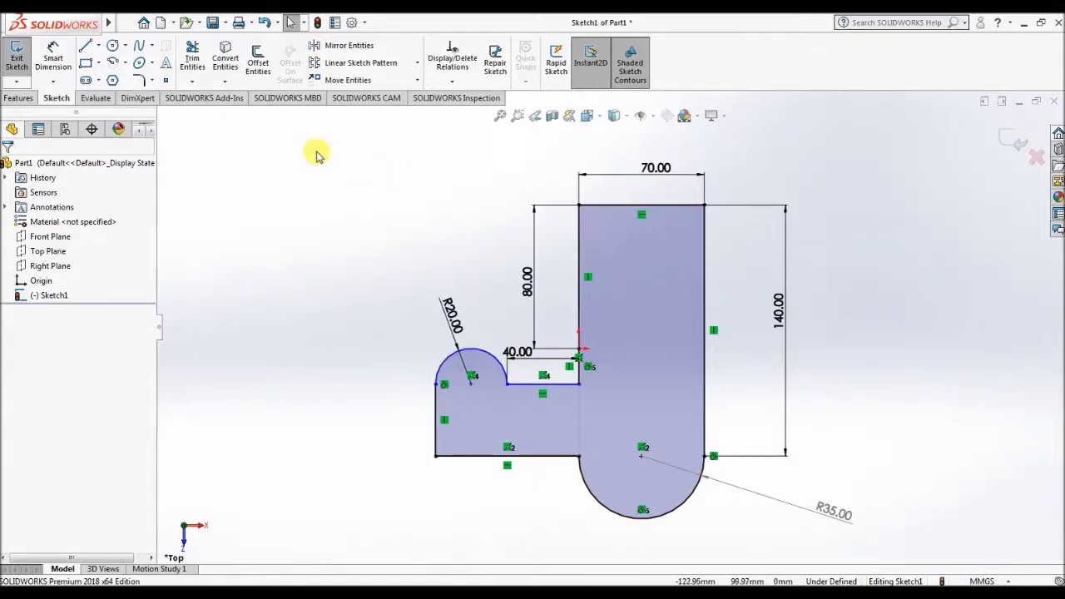
Step: Re-dimension the left vertical edge at 40 mm with Smart Dimension
left_click(63, 63)
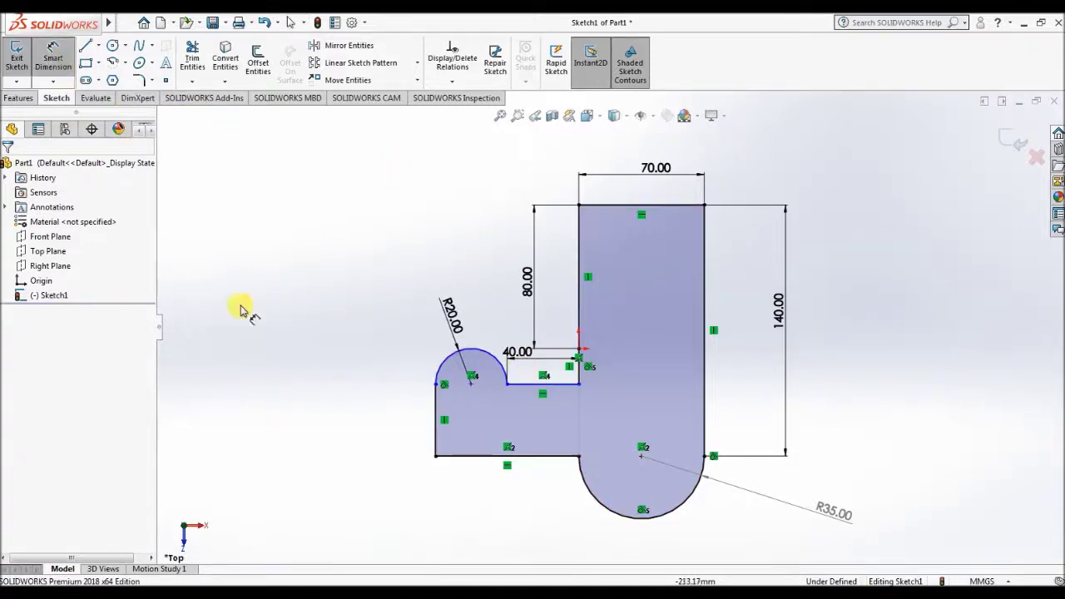
left_click(434, 424)
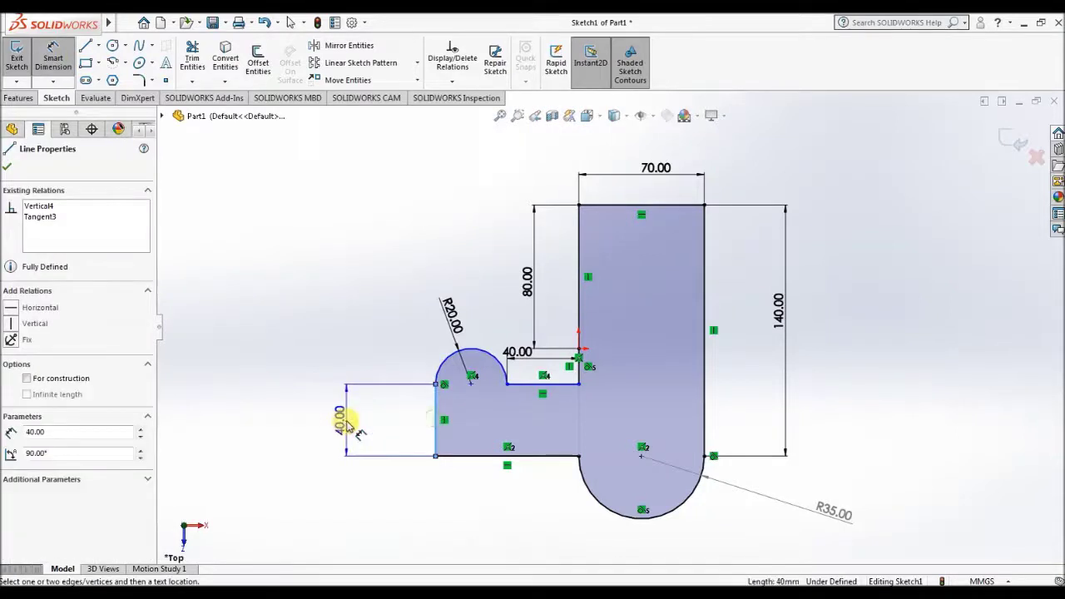
left_click(349, 424)
left_click(292, 415)
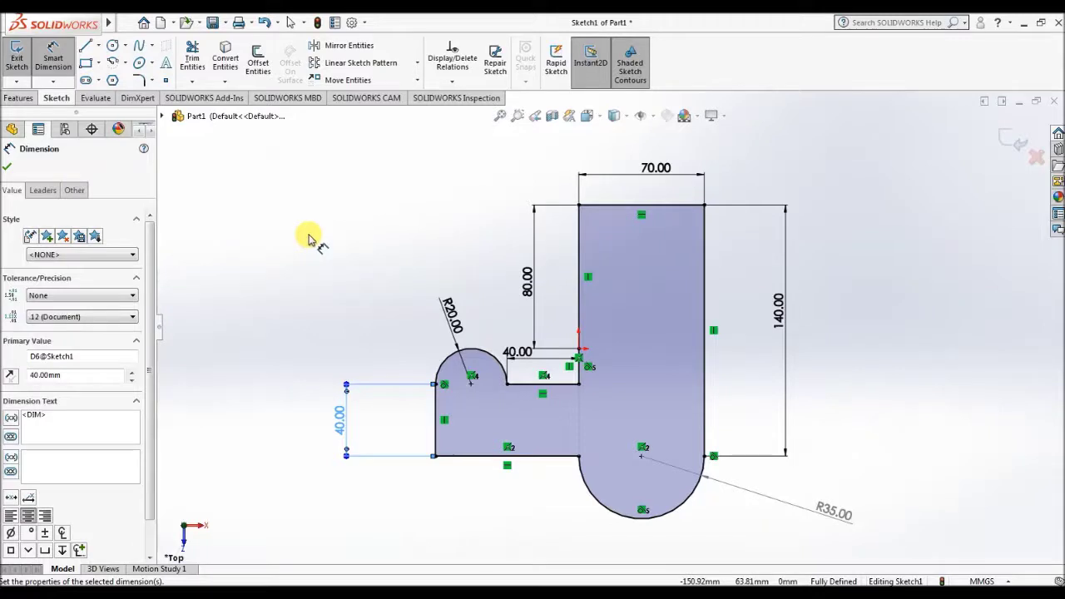
key("Escape")
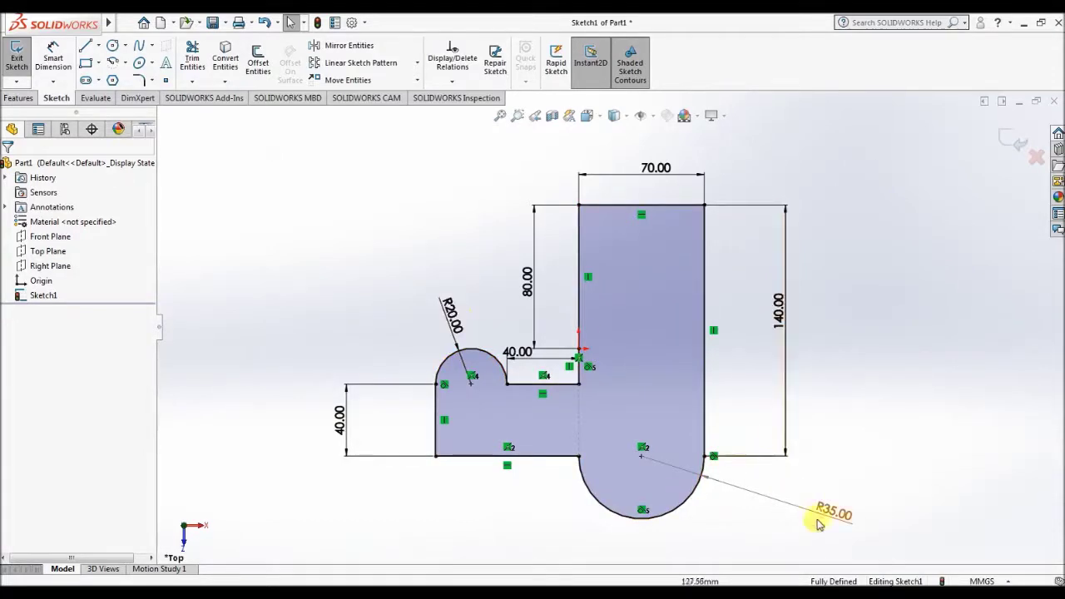
Step: Delete the 140, R35, 70, 80, 40 recess, R20 and vertical 40 dimensions
left_click(746, 454)
key("Delete")
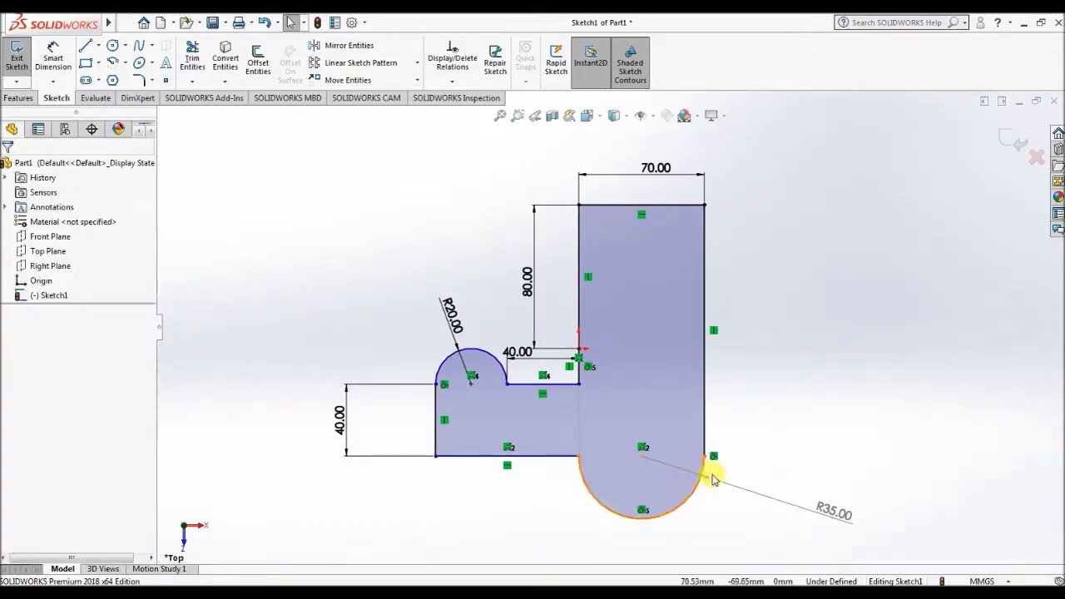
left_click(720, 486)
key("Delete")
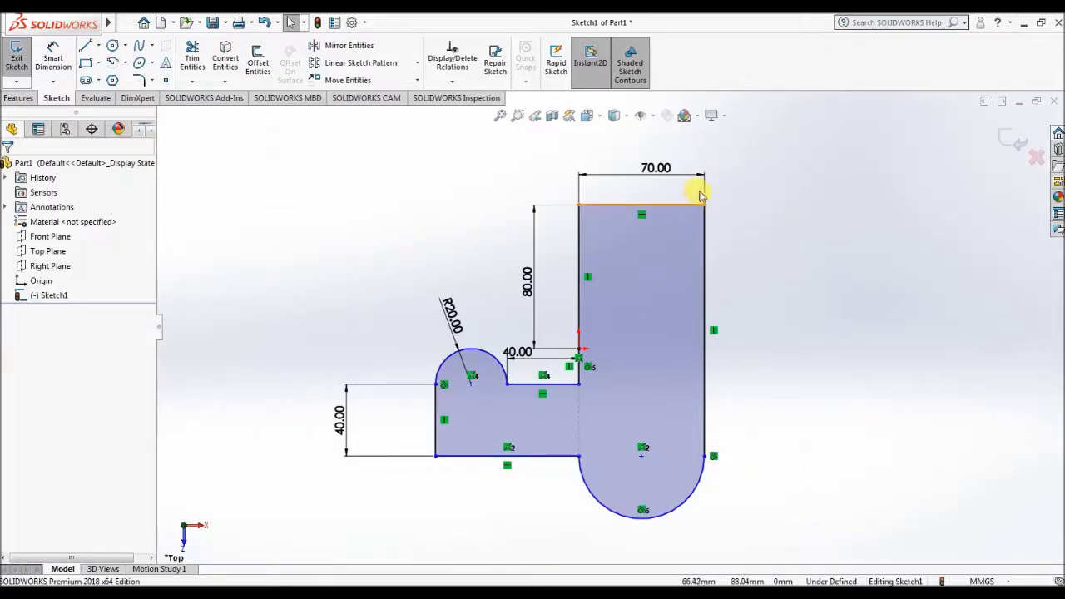
left_click(704, 192)
key("Delete")
left_click(540, 345)
key("Delete")
left_click(551, 357)
key("Delete")
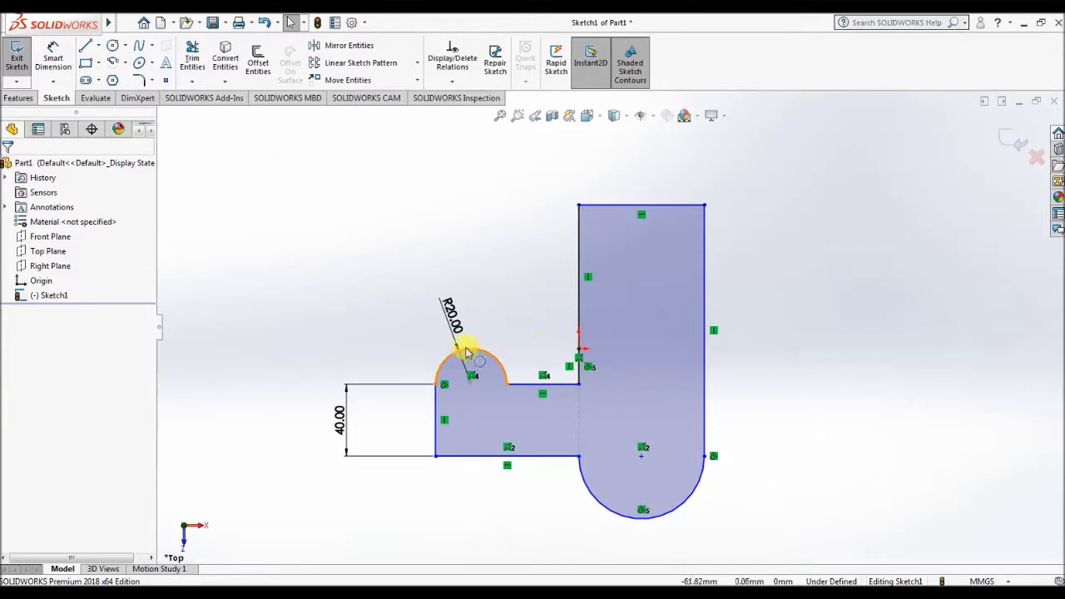
left_click(457, 343)
key("Delete")
left_click(364, 388)
key("Delete")
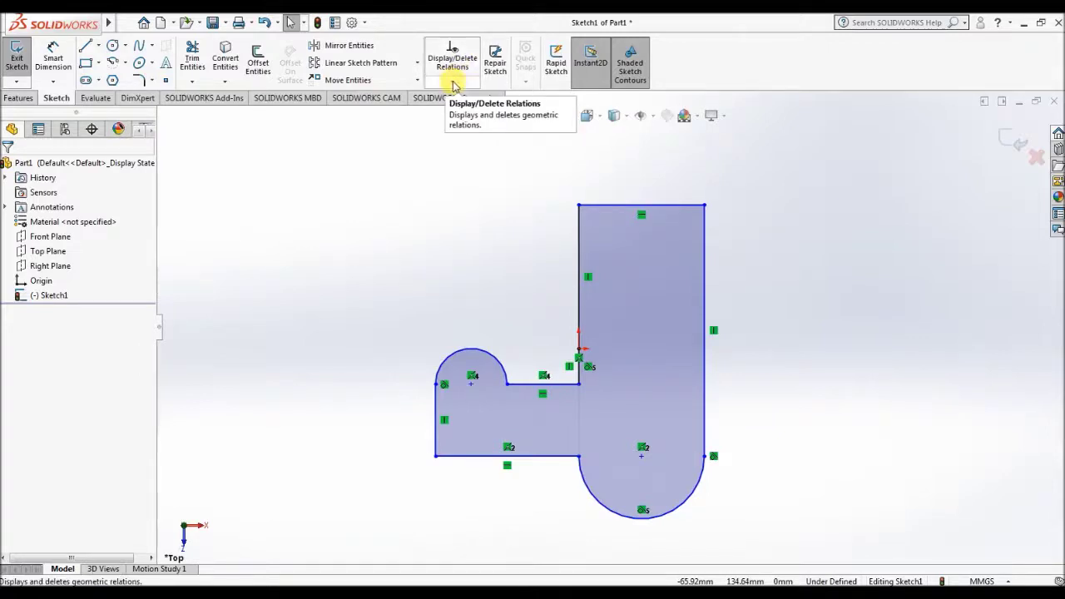
Step: Run Fully Define Sketch on all entities, calculating and accepting the R20, 60 and R35 dimensions
left_click(453, 81)
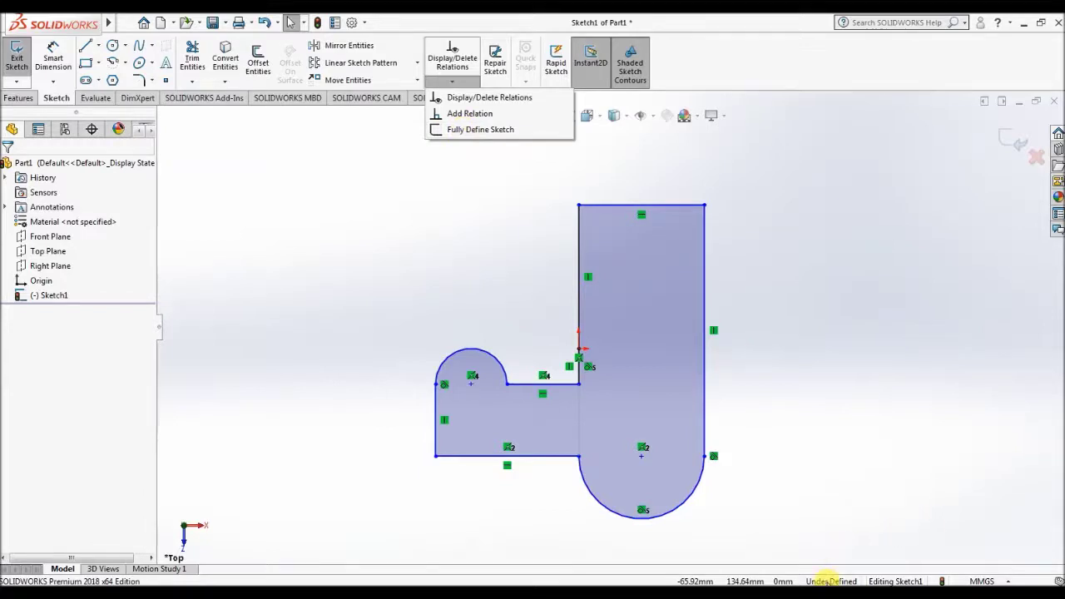
left_click(478, 130)
left_click(76, 238)
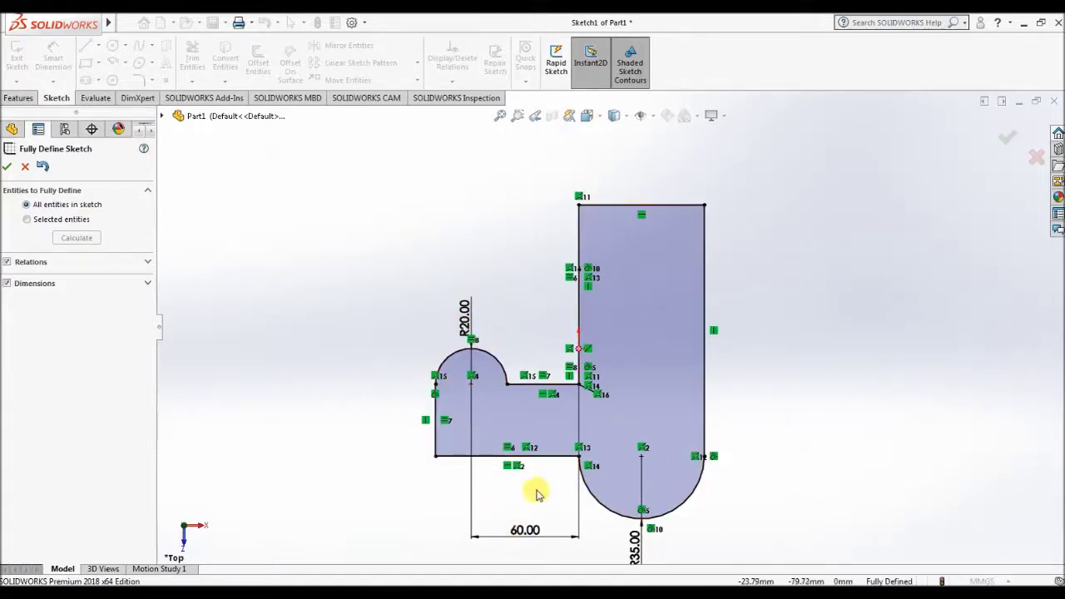
key("f")
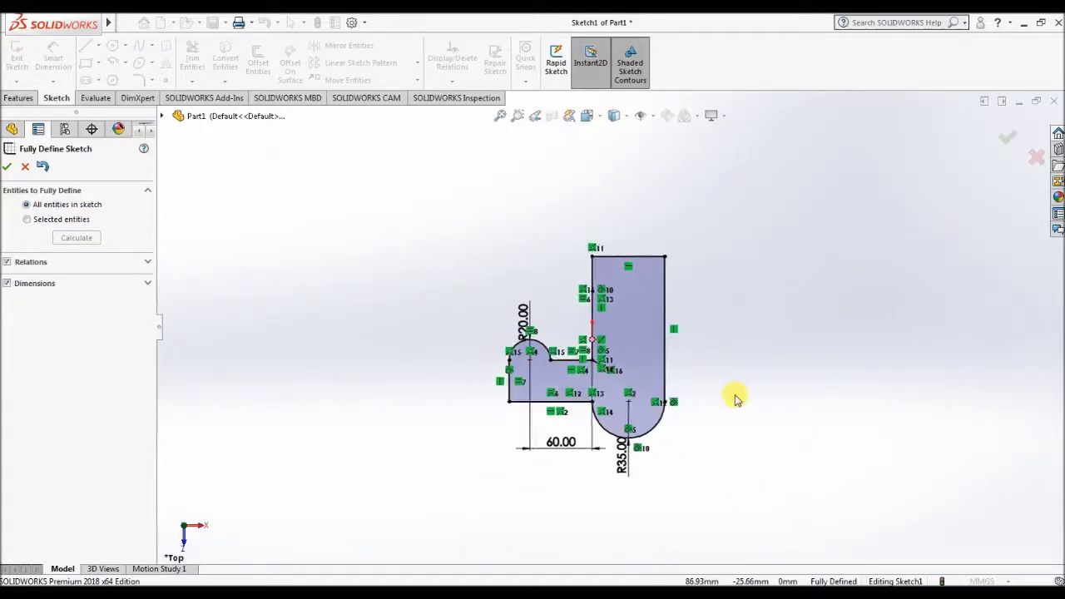
scroll(679, 337, "down", 2)
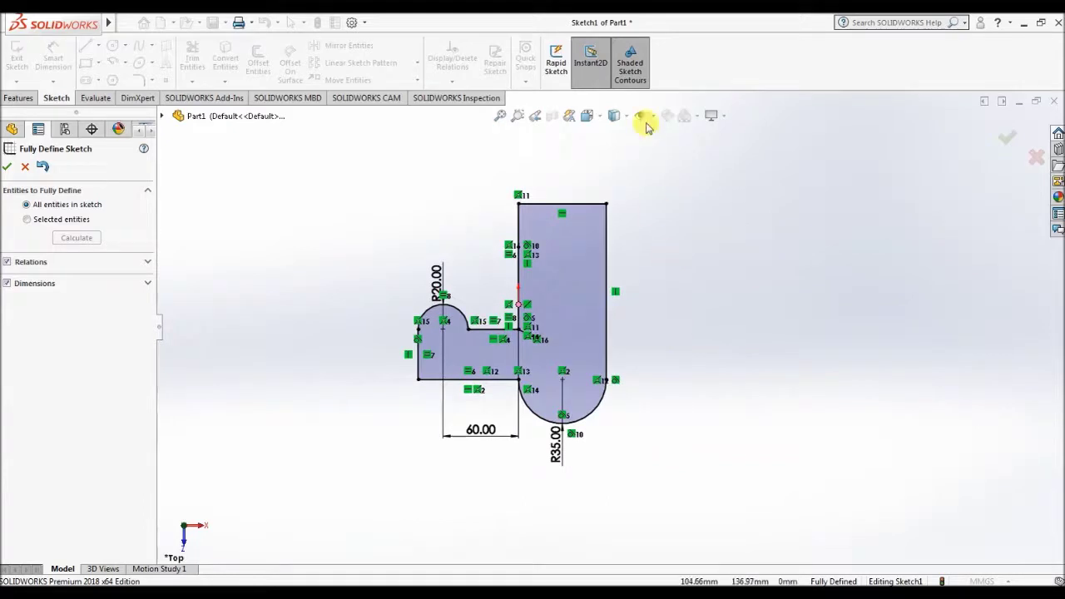
left_click(8, 167)
left_click_drag(438, 283, 357, 247)
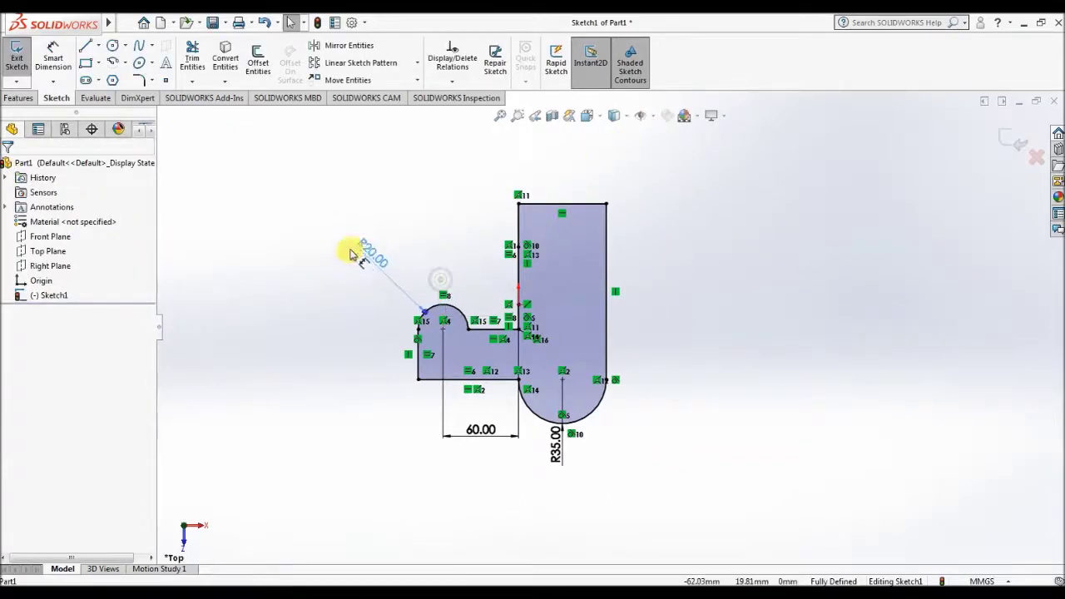
Step: Move the 60 dimension above the sketch and R35 out to the right
left_click_drag(470, 427, 458, 236)
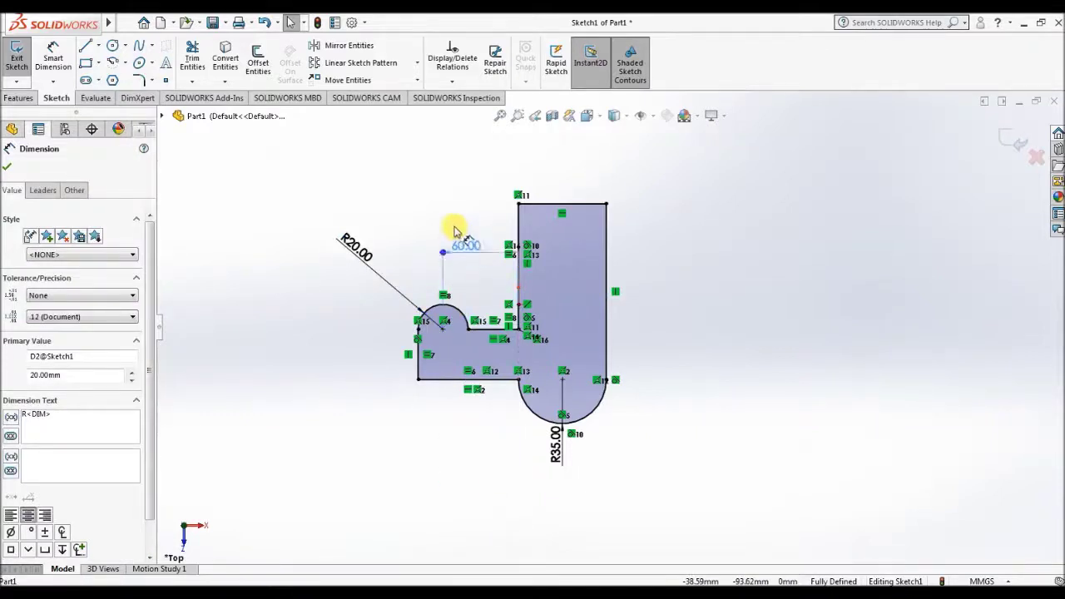
left_click_drag(563, 447, 795, 414)
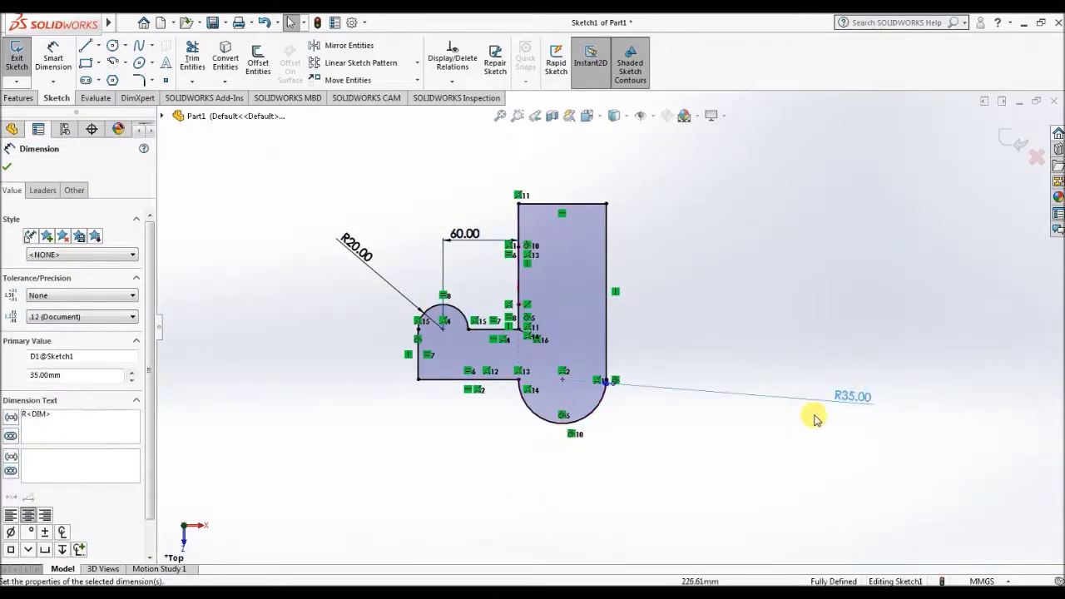
left_click(674, 250)
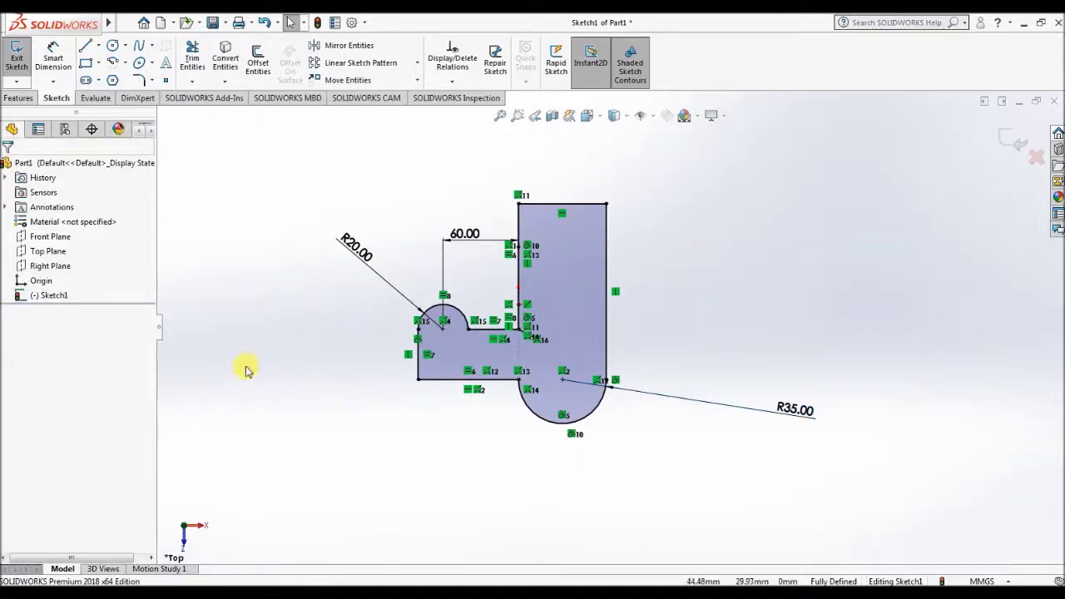
right_click(56, 301)
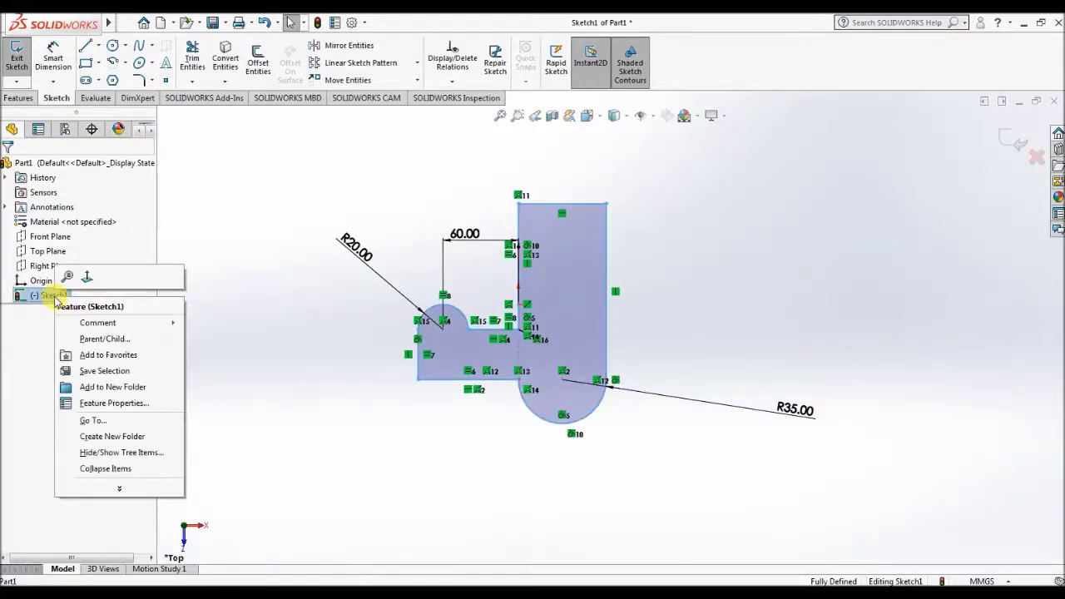
left_click(264, 218)
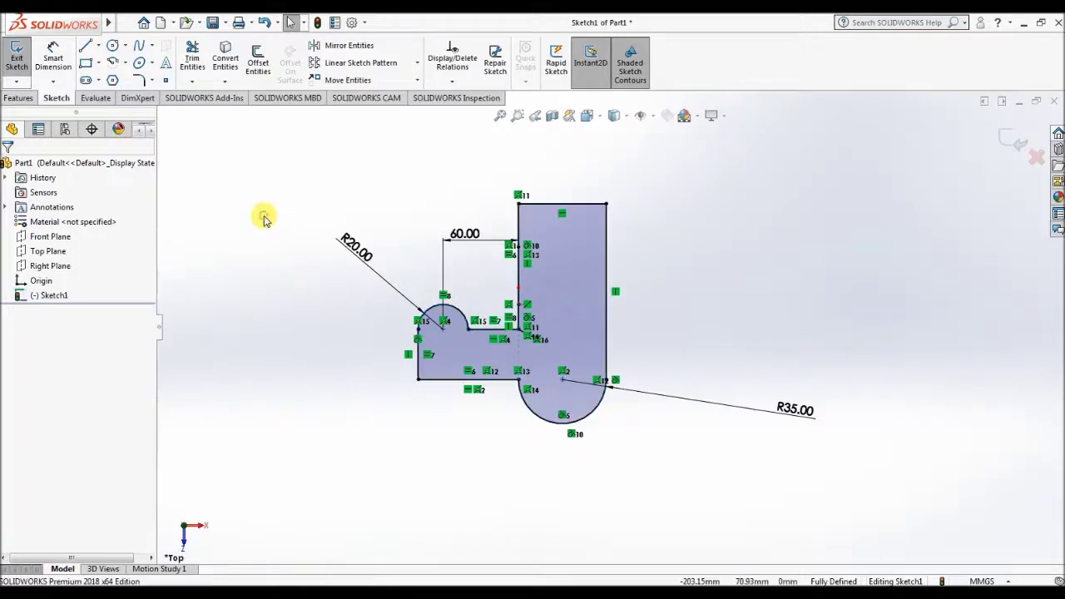